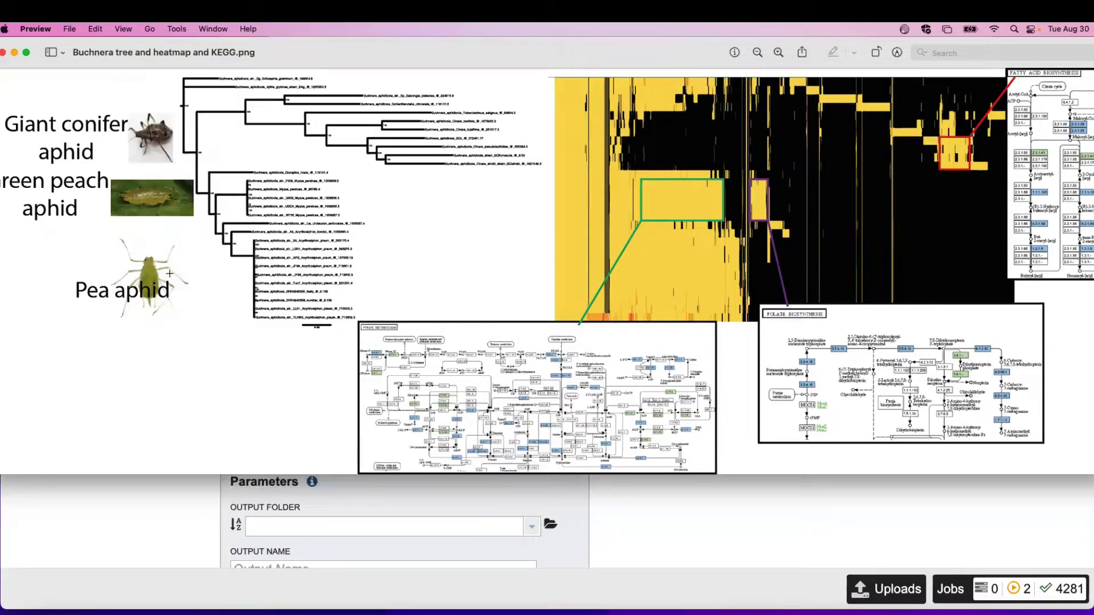
Step: Switch from the image preview to the BV-BRC website in Chrome and open the Comparative Systems service
left_click(125, 521)
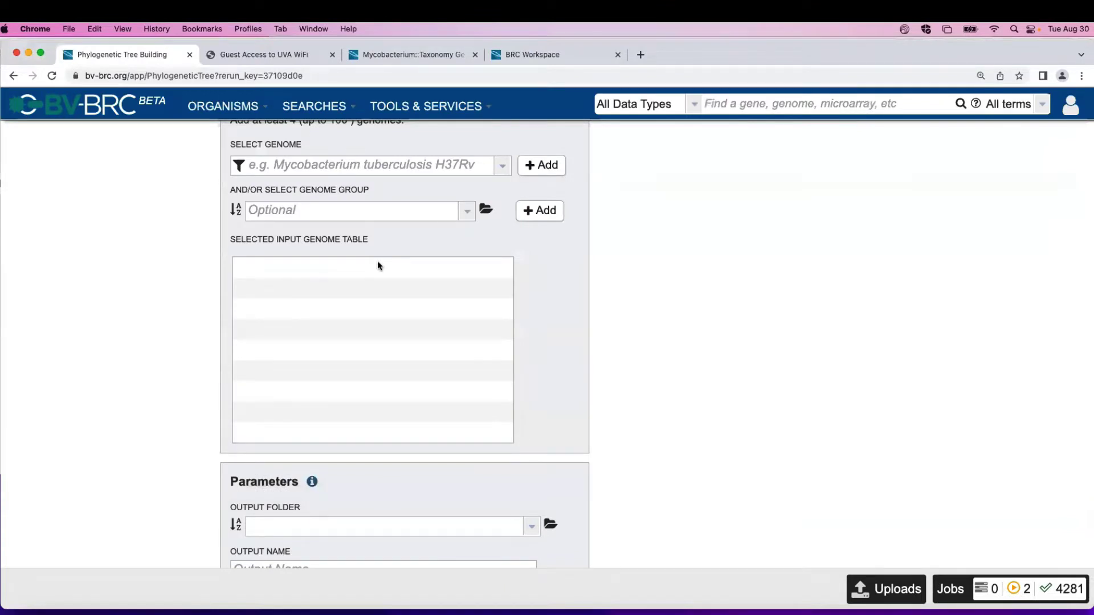
left_click(466, 109)
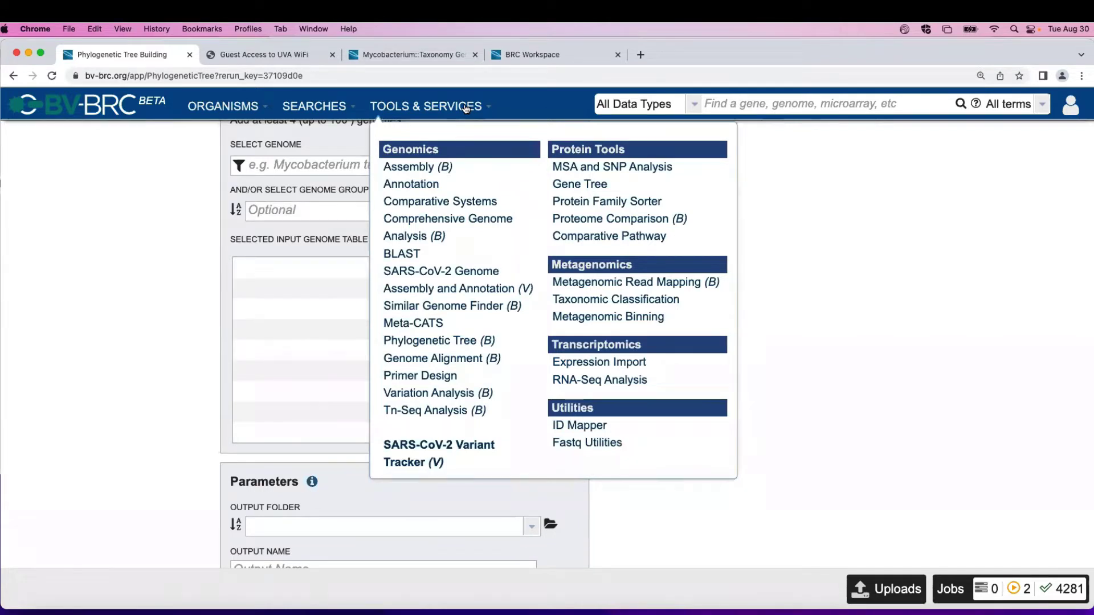
left_click(443, 205)
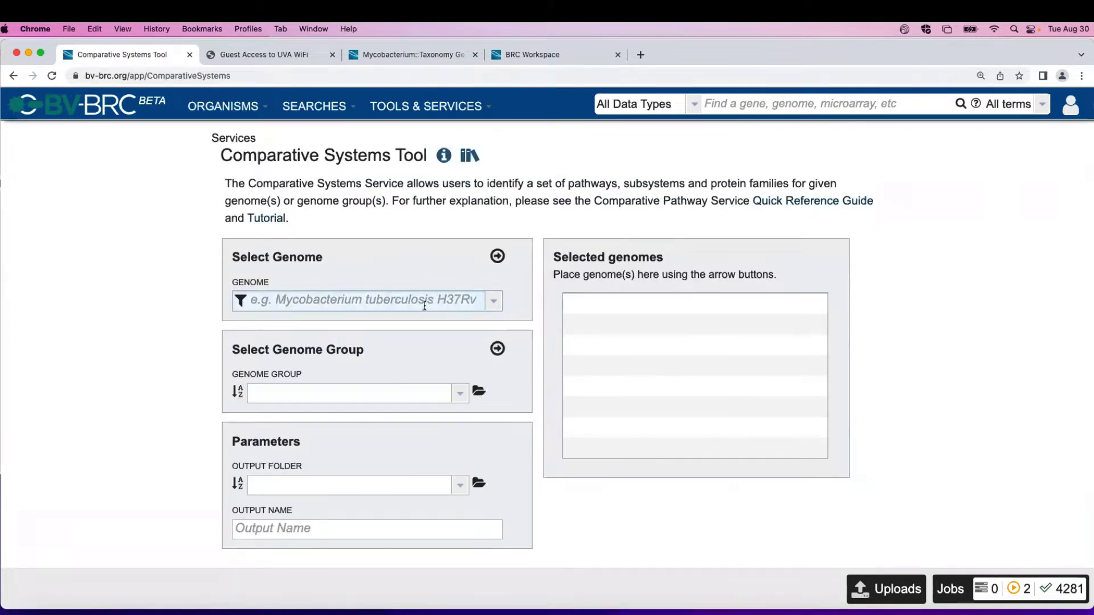
Step: Find the genome Wigglesworthia glossinidia NC_016893dot1 [51229.3] and add it to the selected genomes
left_click(278, 302)
type("Wig")
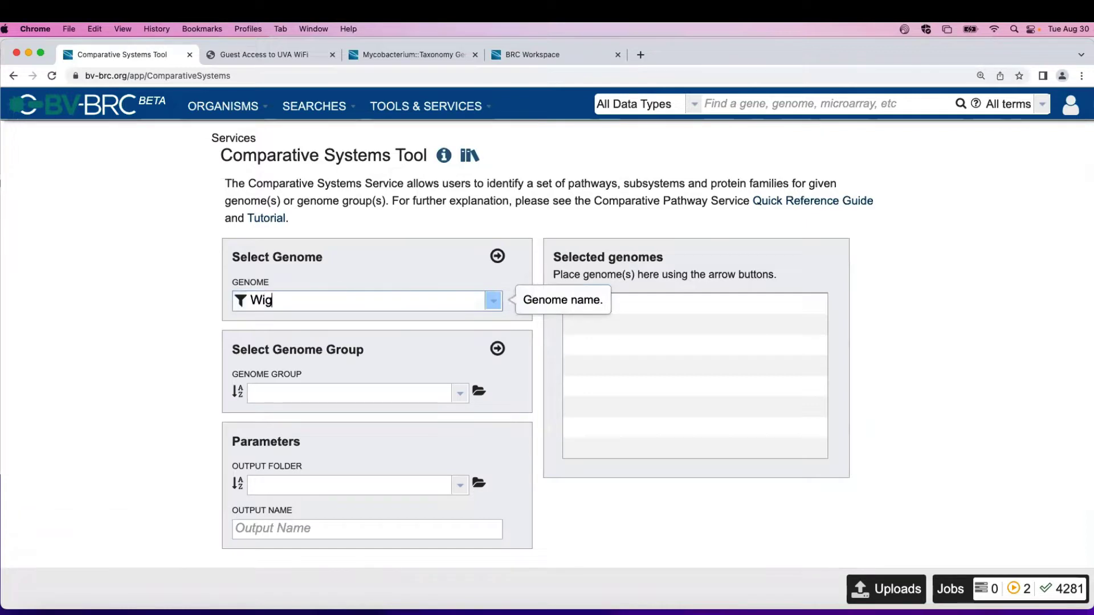
type("glesworthia")
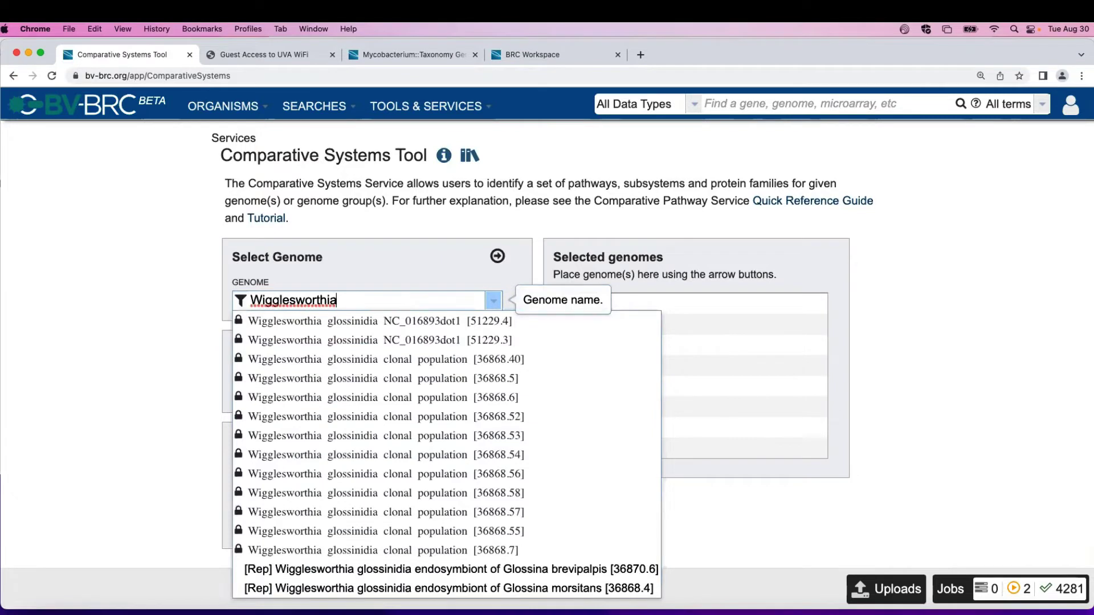
left_click(301, 340)
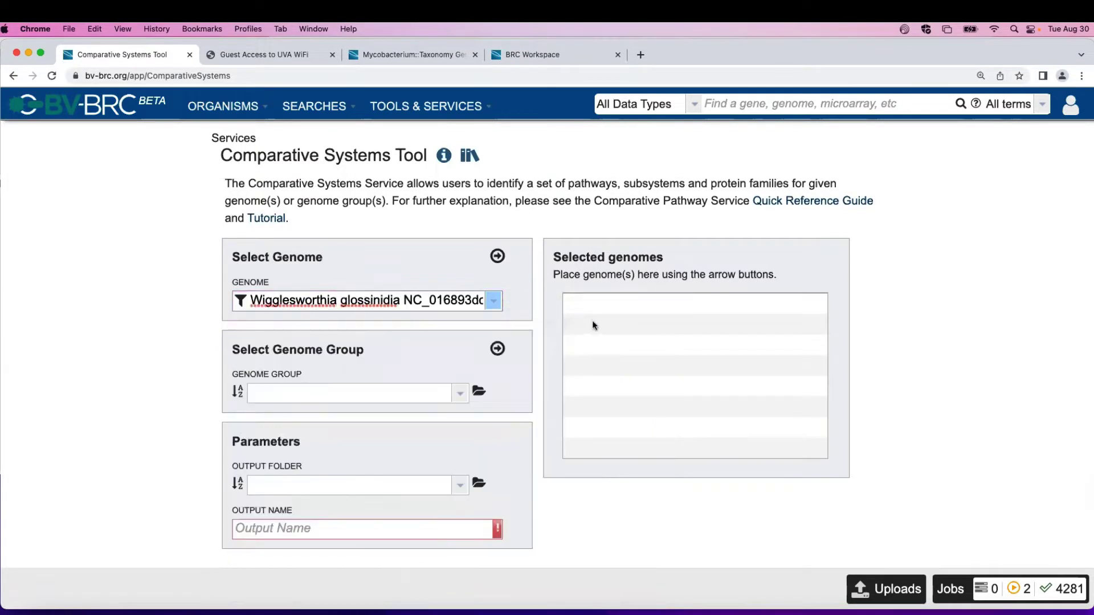
left_click(497, 257)
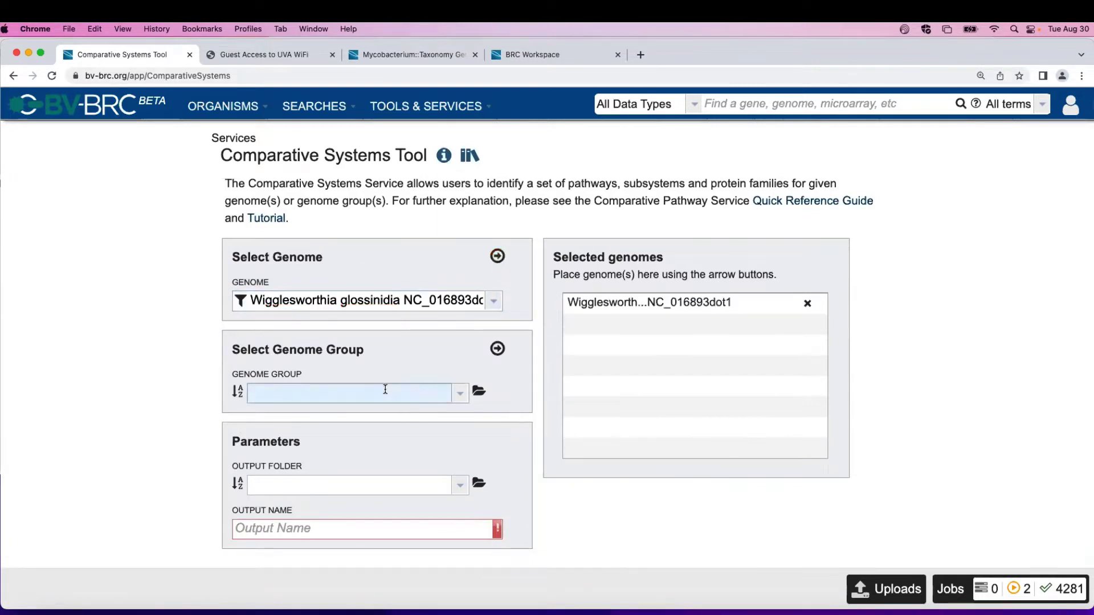
Step: Add the genome groups Riesia-test, Wigglesworthia genomes 2 and Buchnera UVa to the selected genomes
left_click(459, 394)
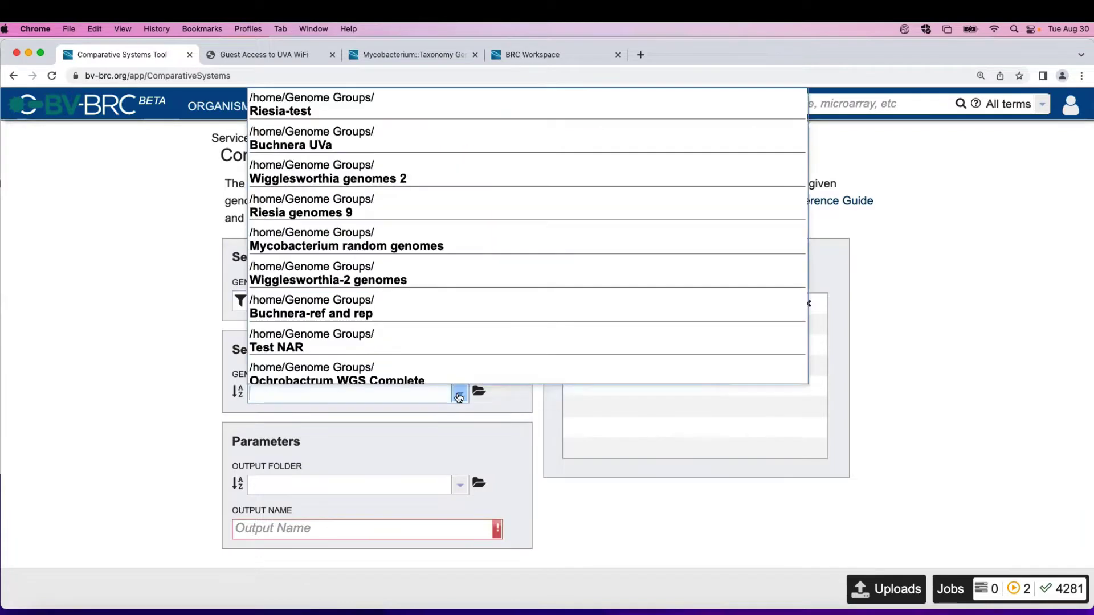
left_click(326, 114)
left_click(497, 348)
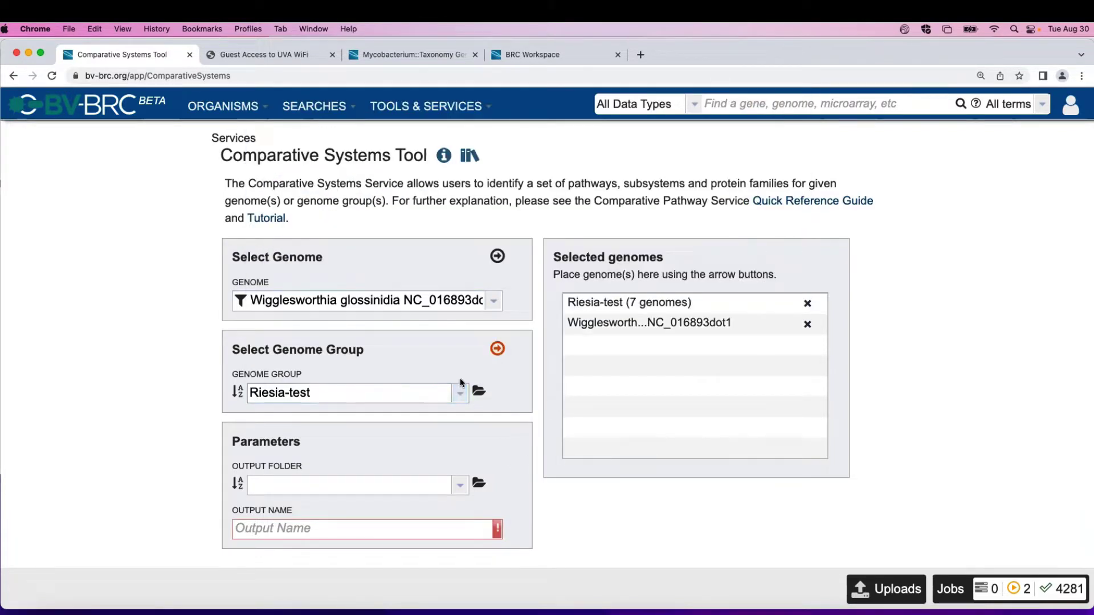
left_click(456, 393)
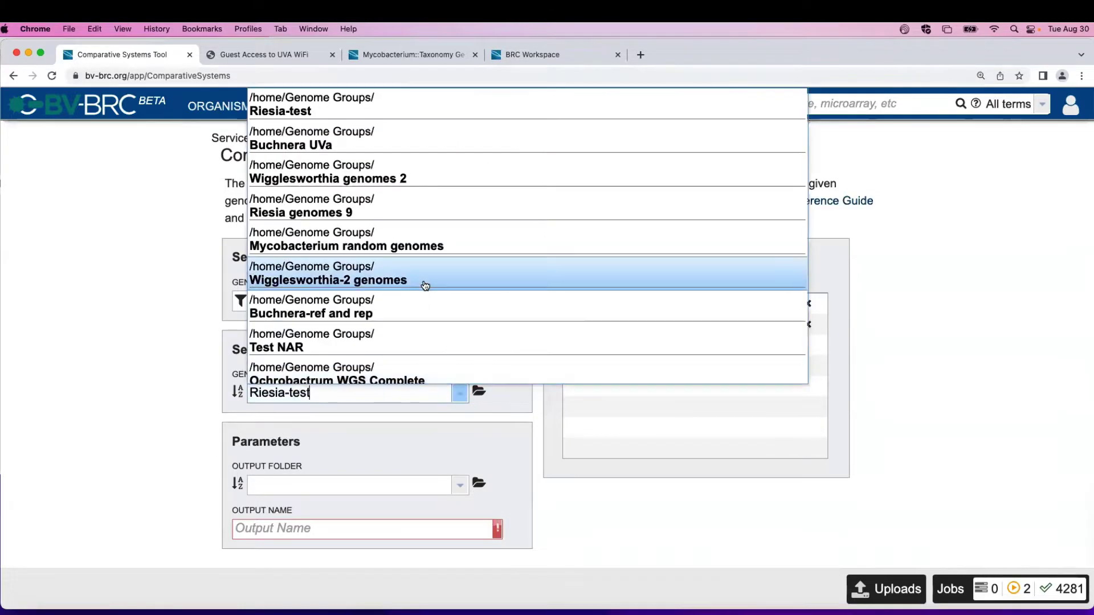
left_click(400, 182)
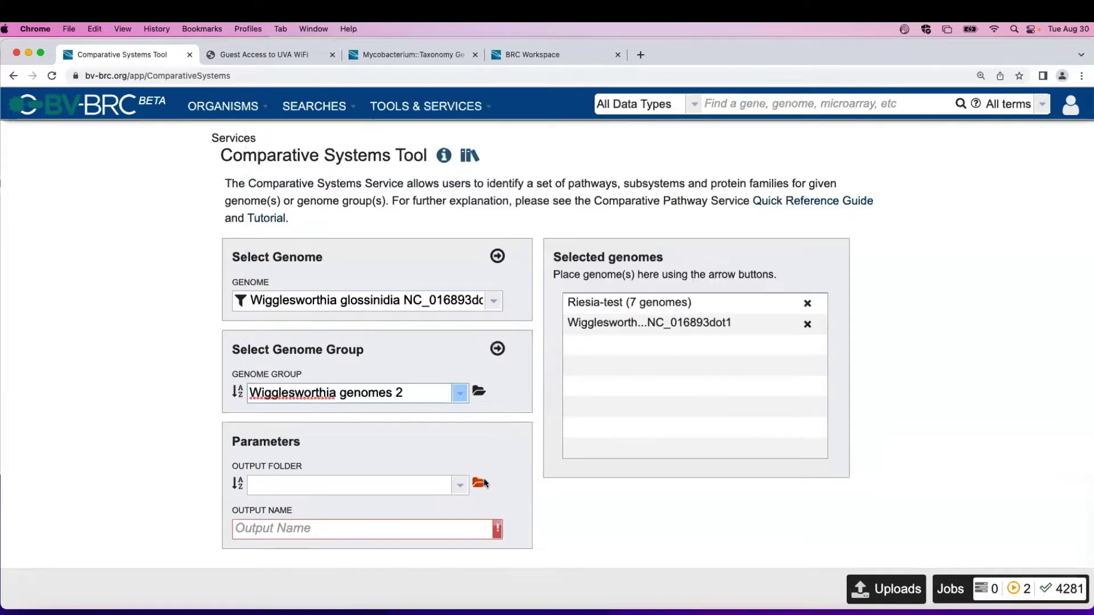
left_click(498, 350)
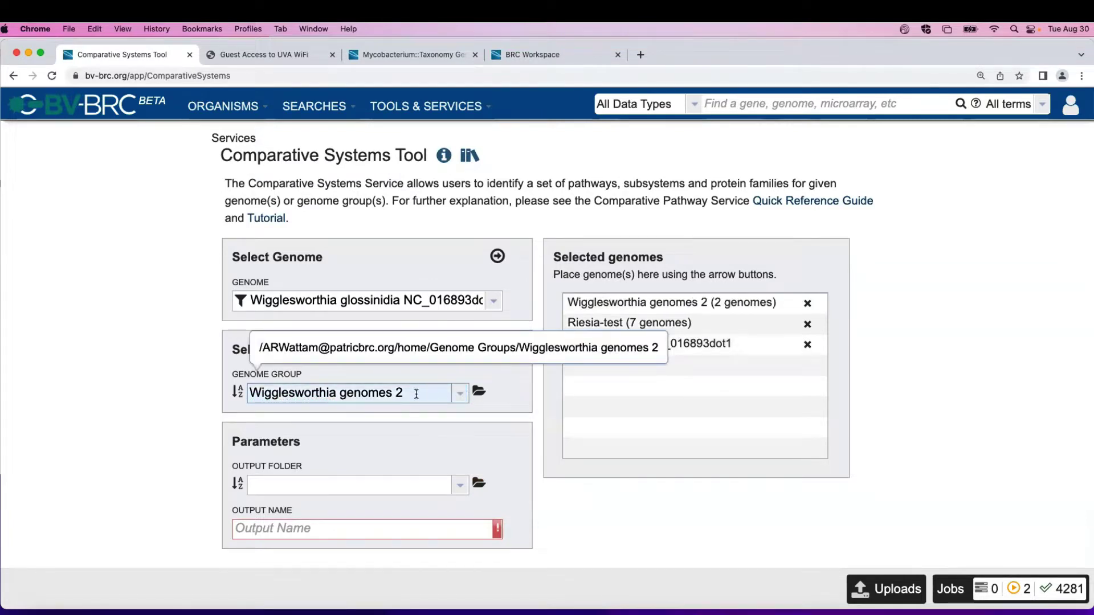
left_click(460, 393)
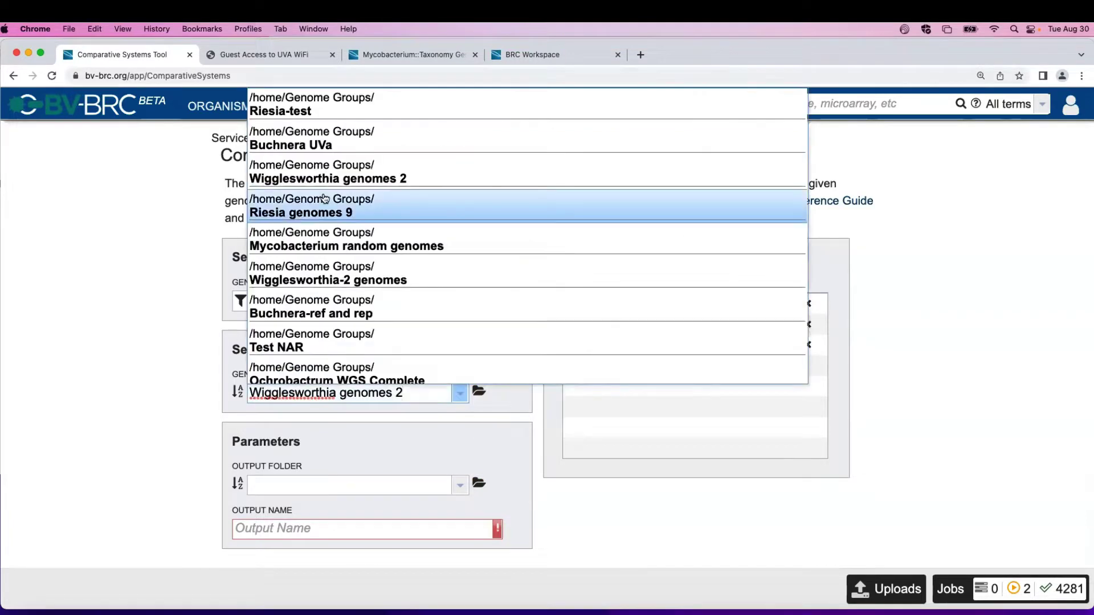
left_click(307, 139)
left_click(496, 349)
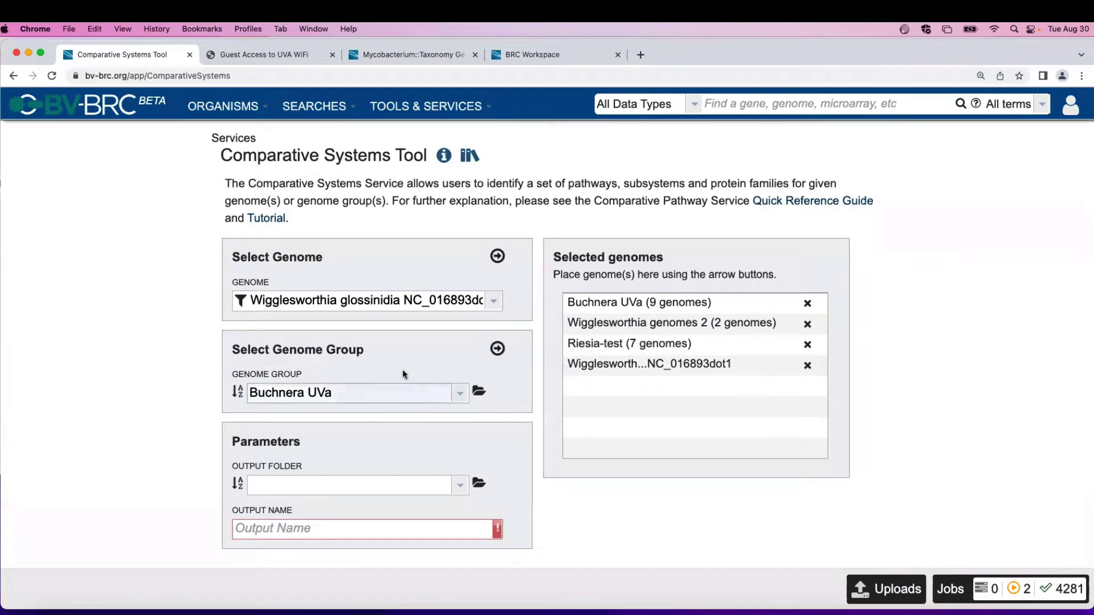
Step: Submit the job with output folder Virginia Workshop August and output name "Endosymbiont ComSer UVA workshop"
scroll(404, 388, "down", 2)
left_click(459, 440)
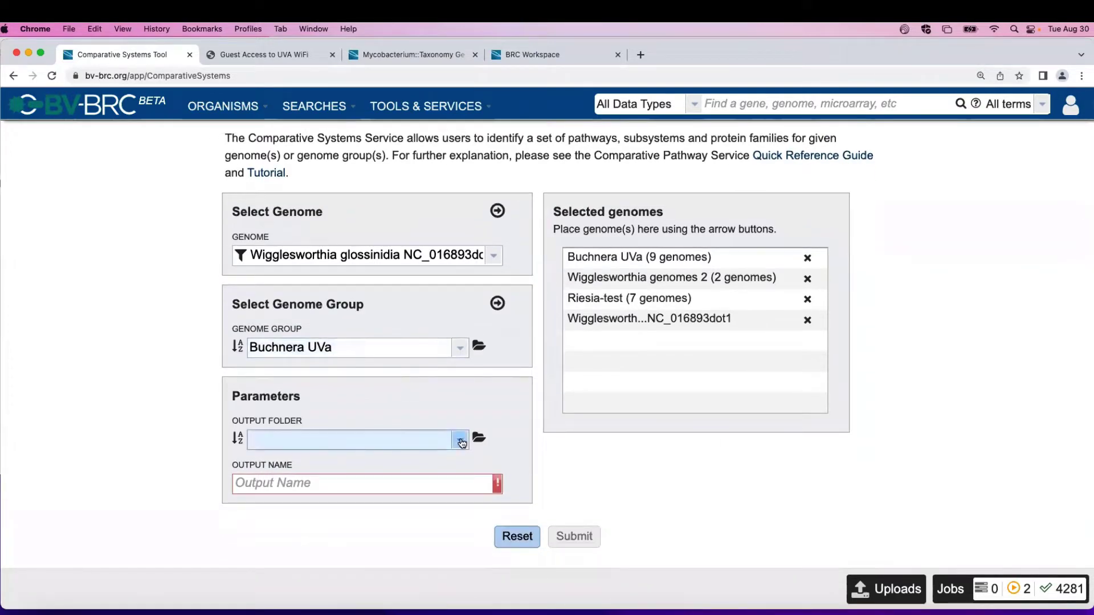
left_click(379, 111)
left_click(263, 485)
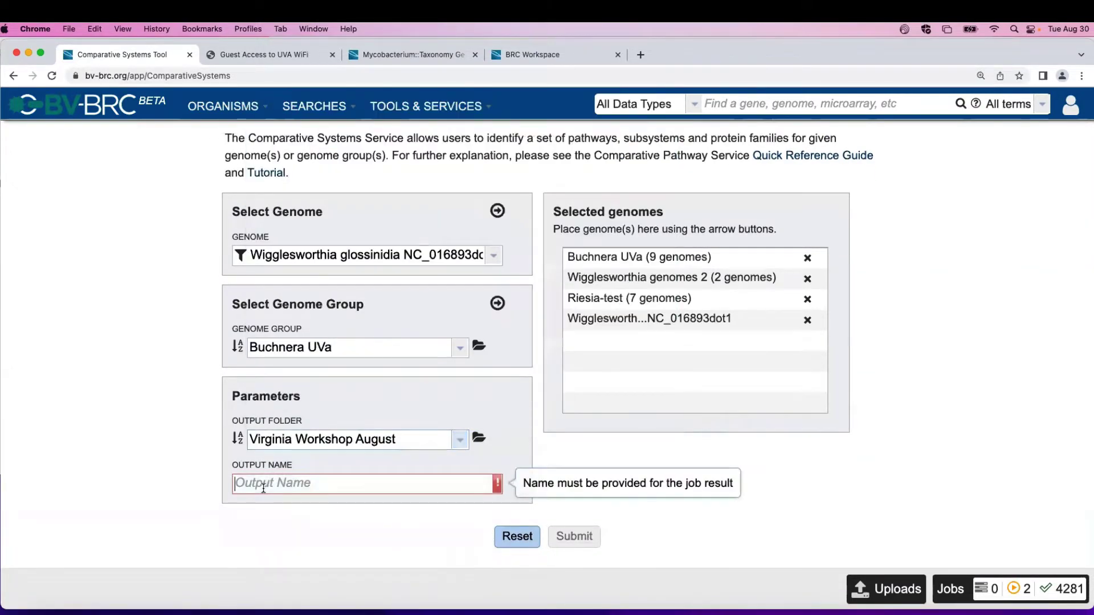
type("W")
key("BackSpace")
type("Endosym")
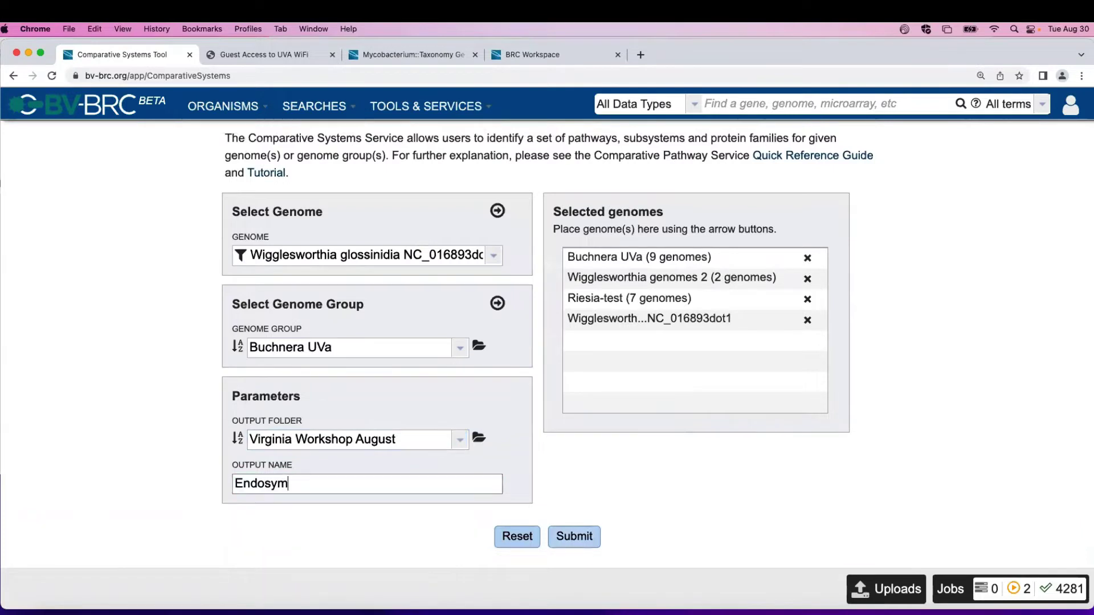
type("biont Com")
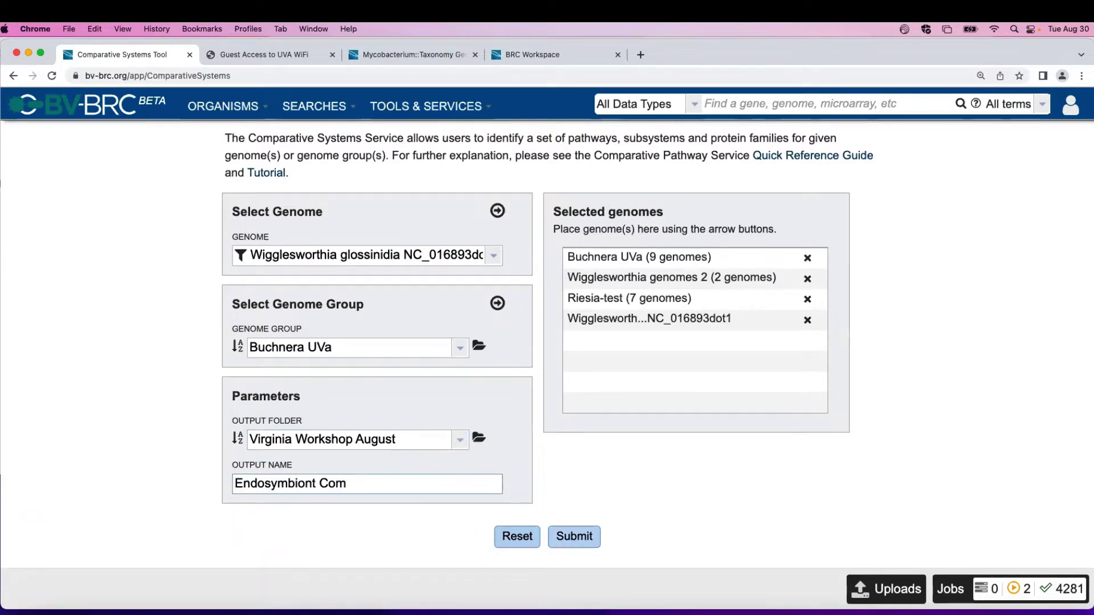
type("Ser ")
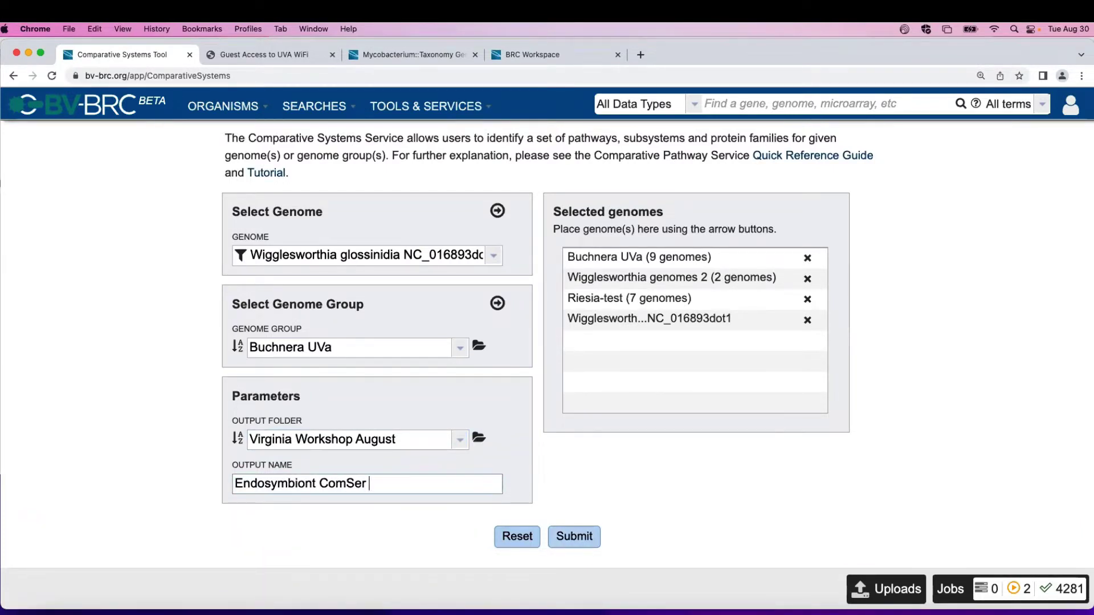
type("UVA worksho")
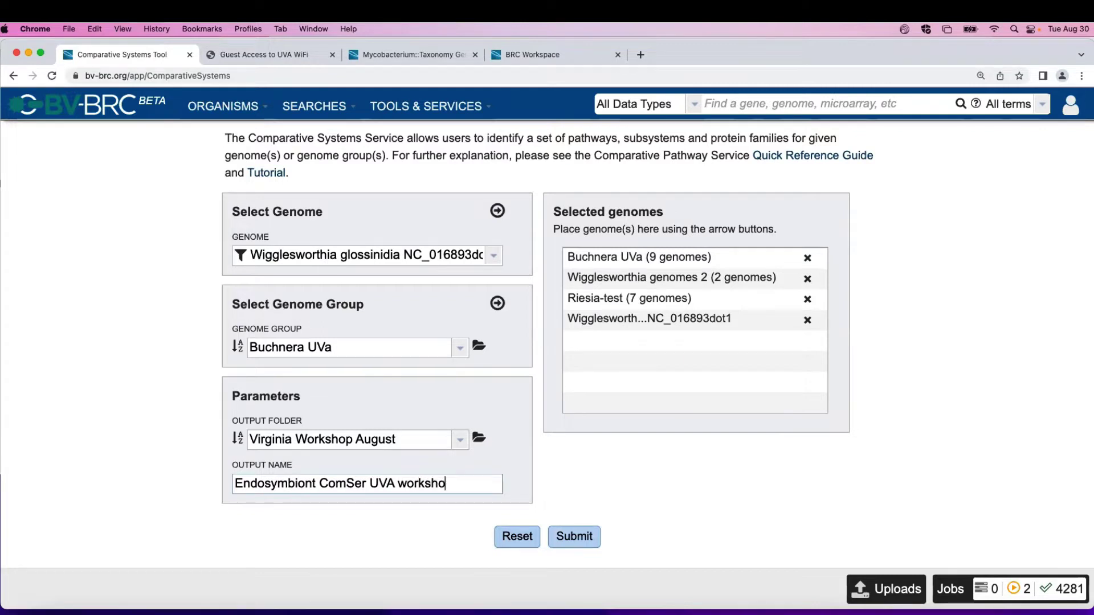
type("p")
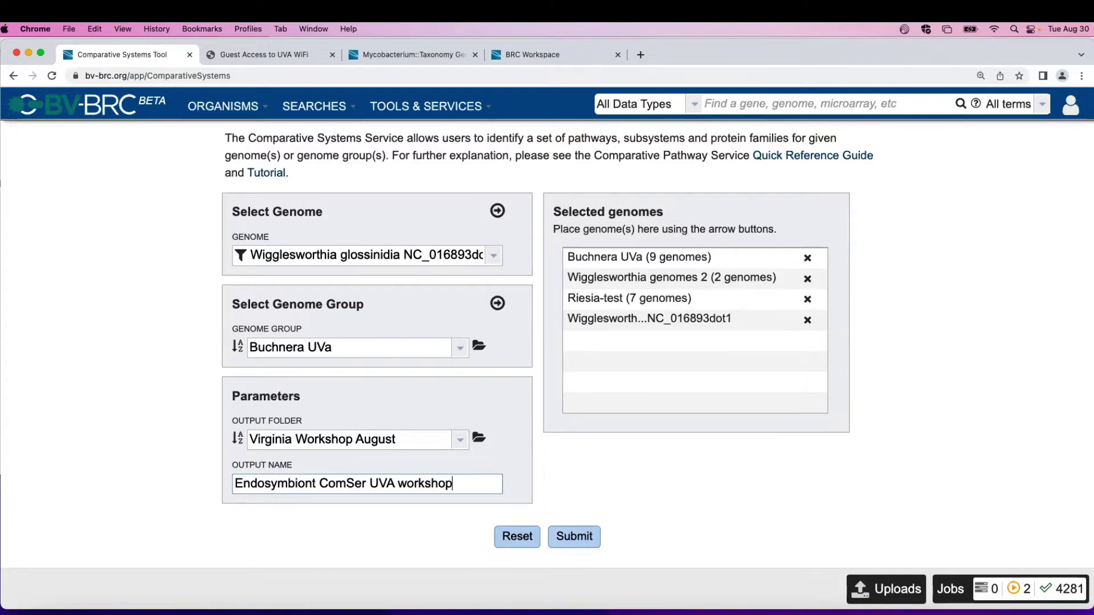
left_click(572, 535)
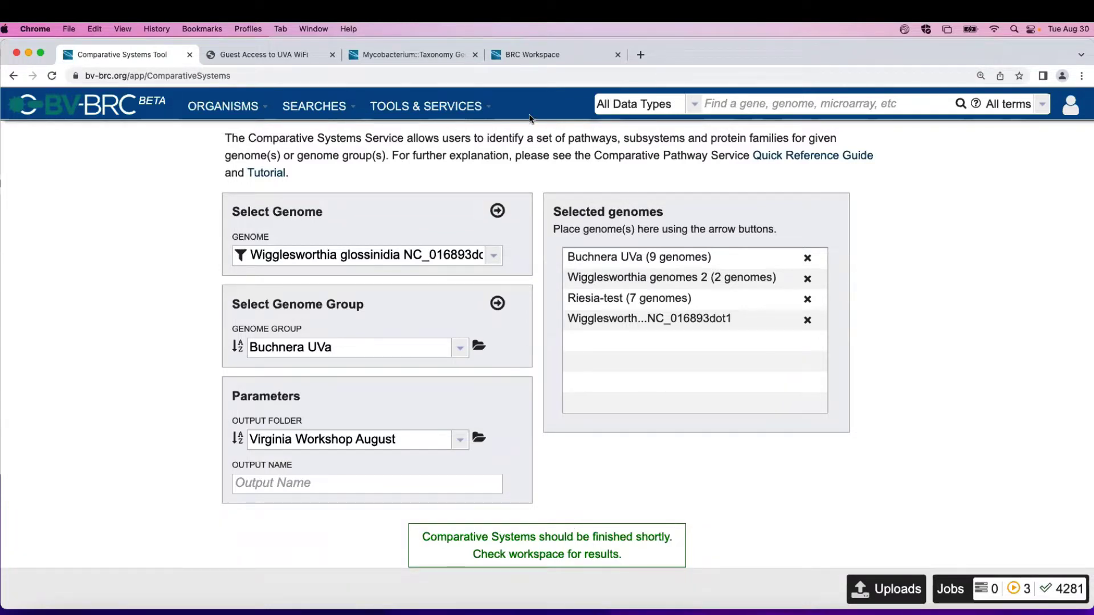
Step: Open the Endosymbiont_Comparison job result in the Comparative_Systems folder of the public BV-BRC Workshop workspace
key("super+minus")
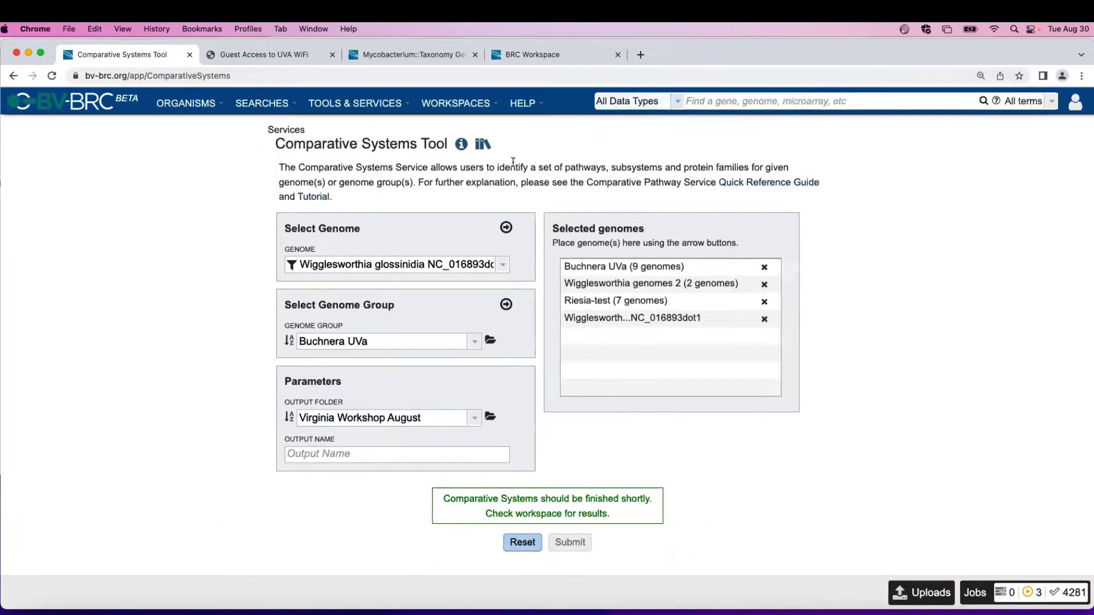
left_click(461, 107)
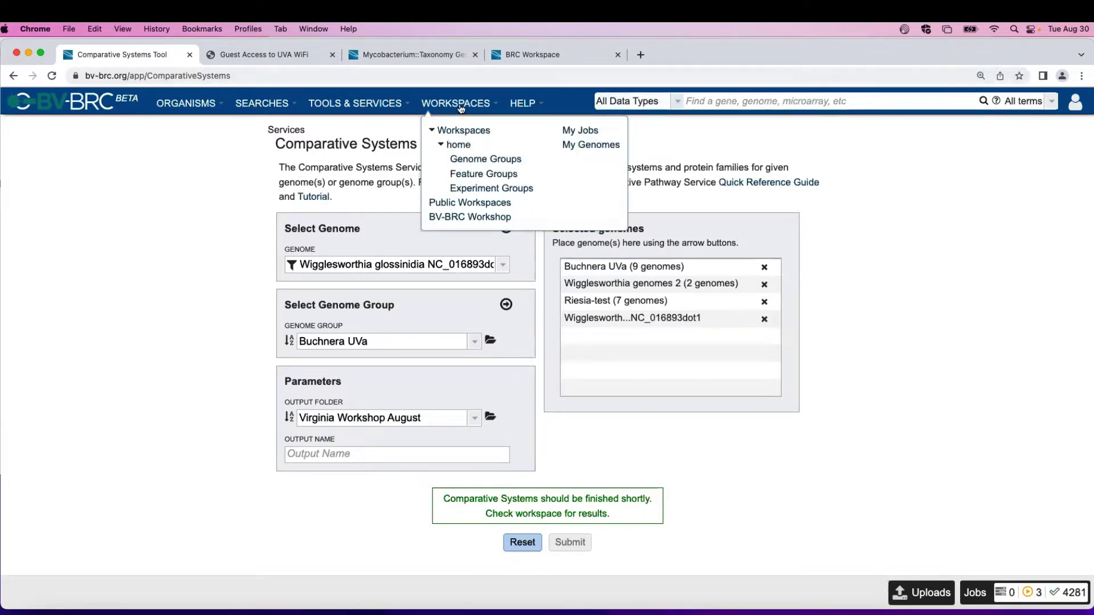
left_click(458, 218)
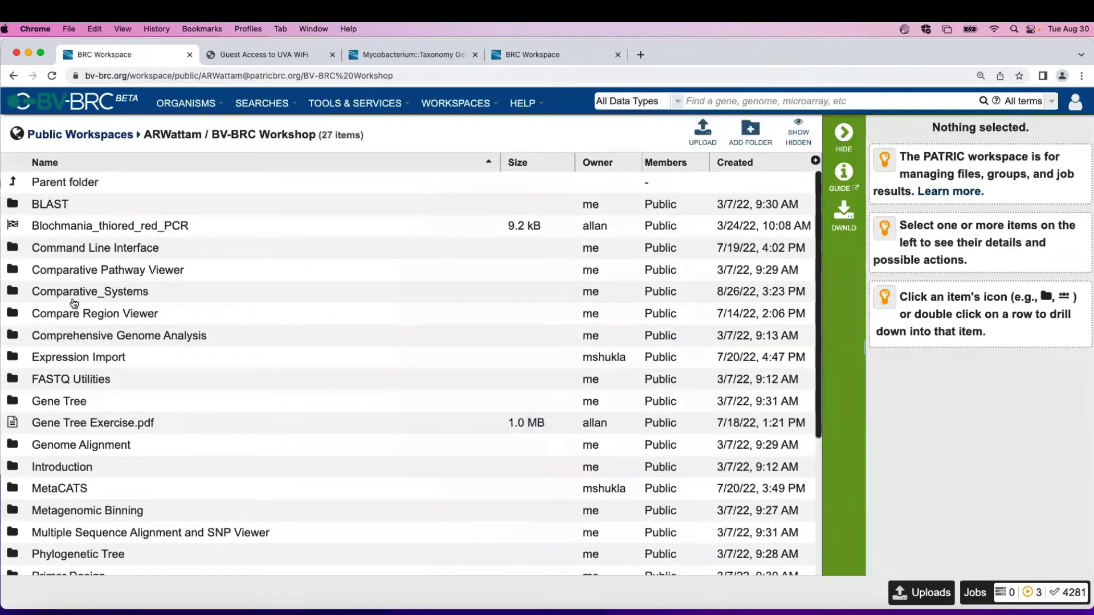
left_click(15, 295)
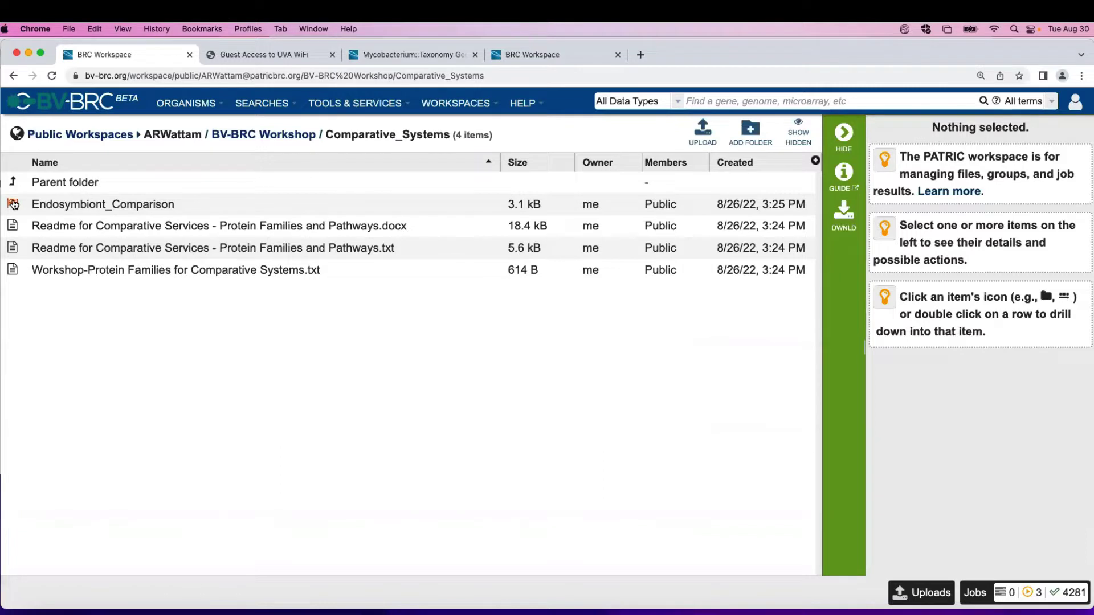
left_click(13, 204)
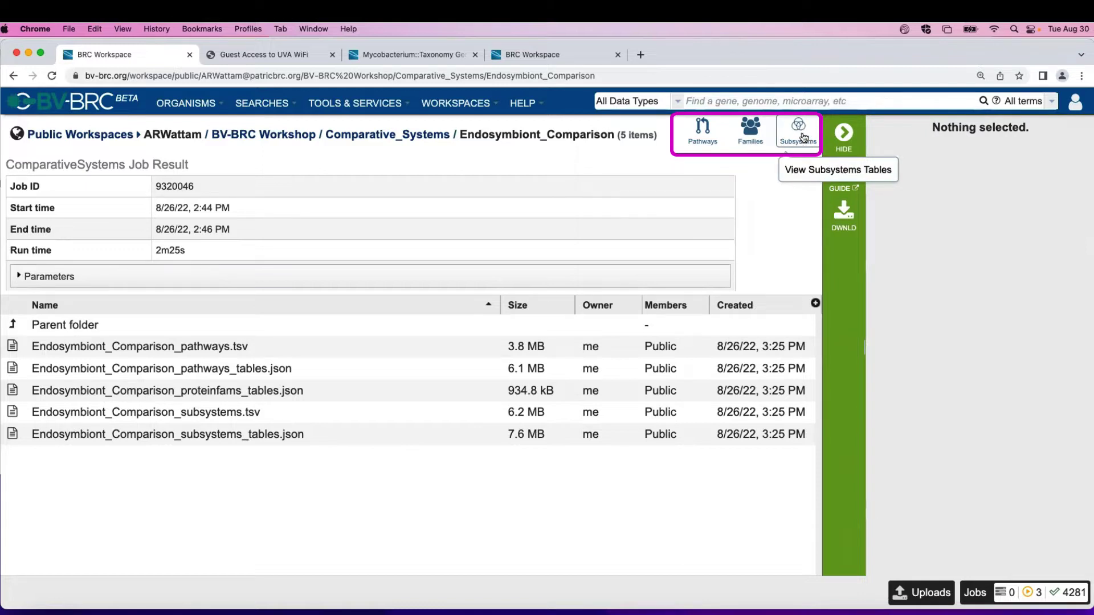
Step: Open the result's protein families table and filter it to the families present in all genomes
left_click(751, 137)
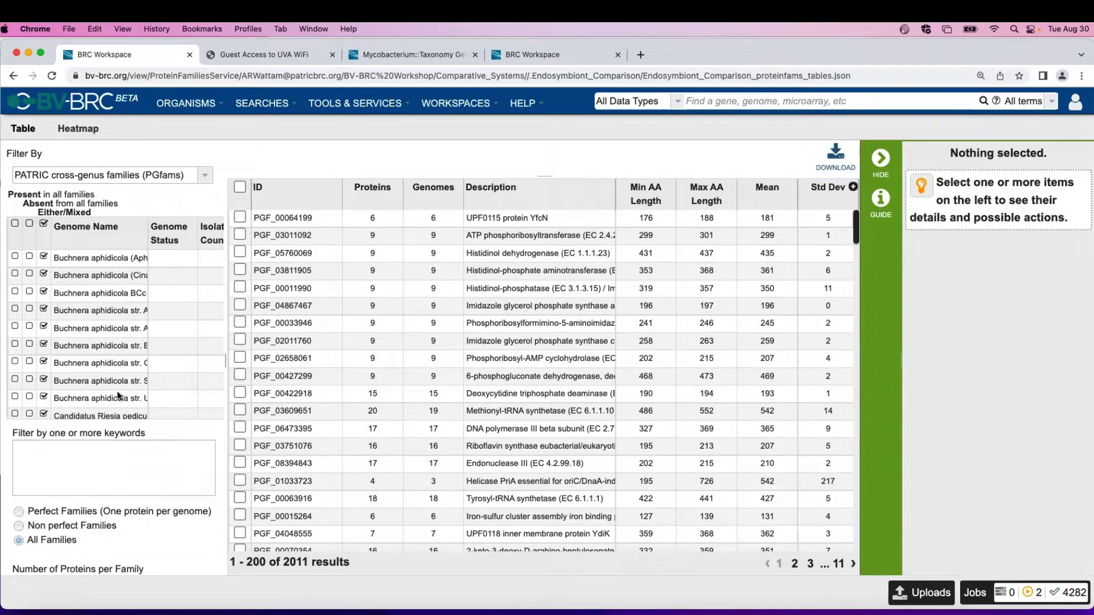
scroll(117, 385, "down", 5)
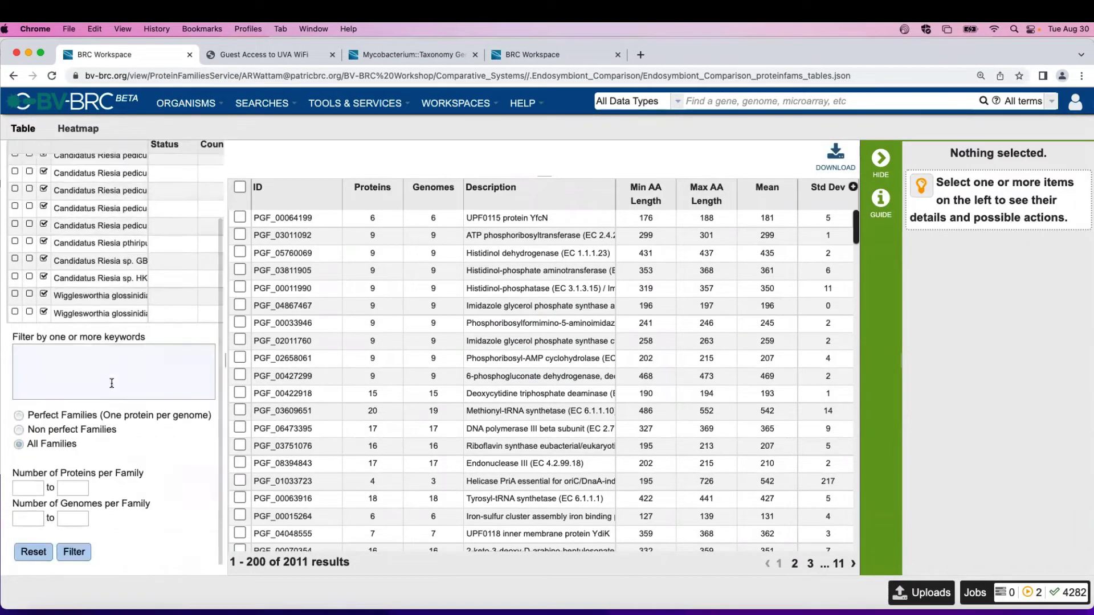
scroll(111, 388, "up", 3)
scroll(115, 333, "up", 3)
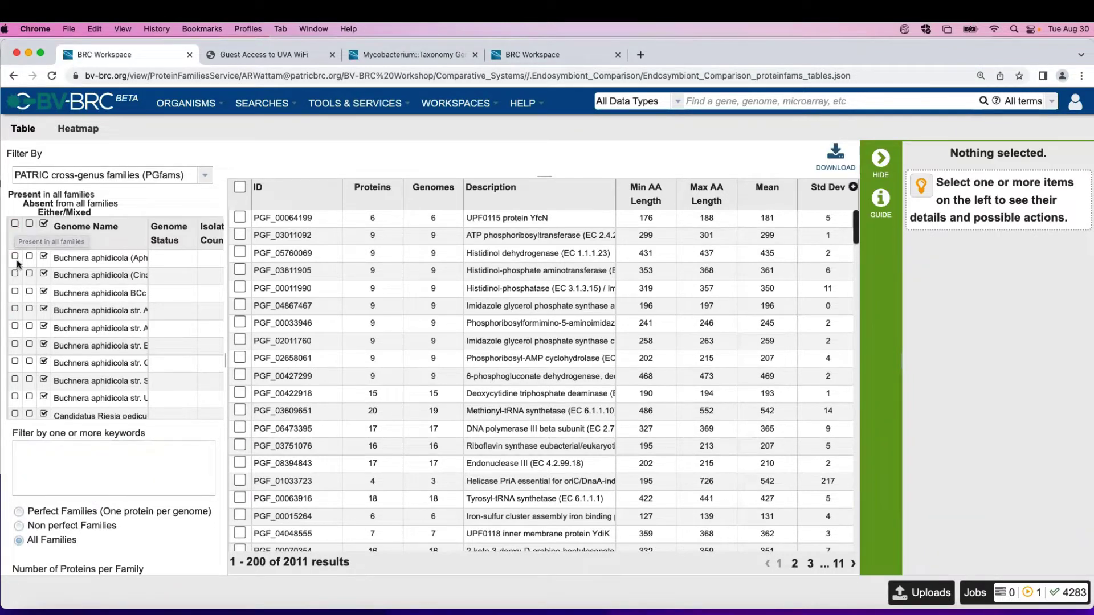
left_click(15, 224)
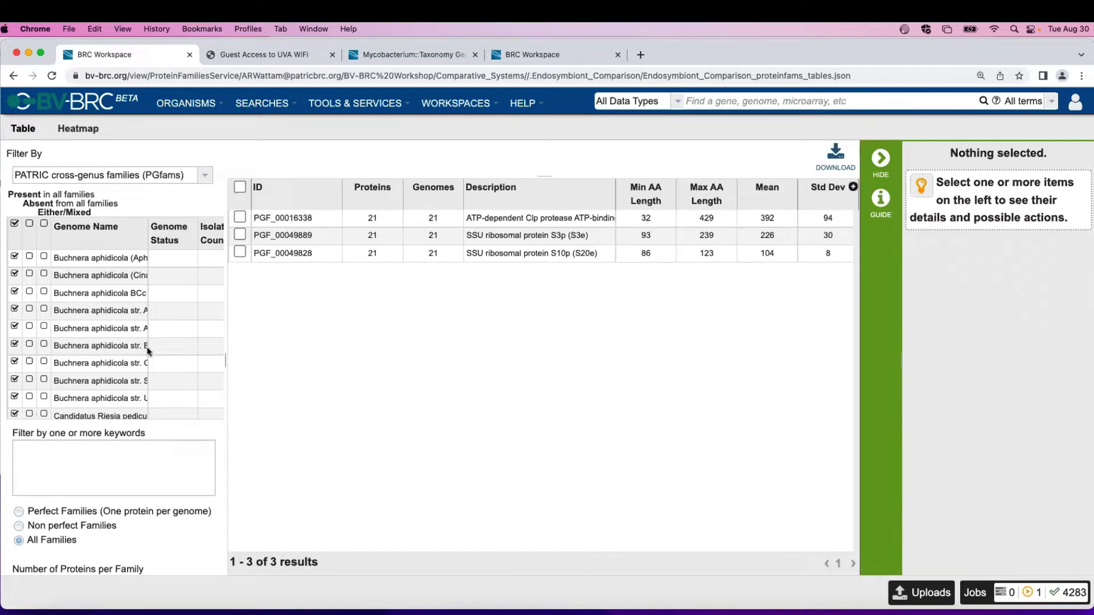
Step: Mark all genomes as absent from the families and set the first seven Buchnera aphidicola genomes to Either/Mixed
left_click(30, 223)
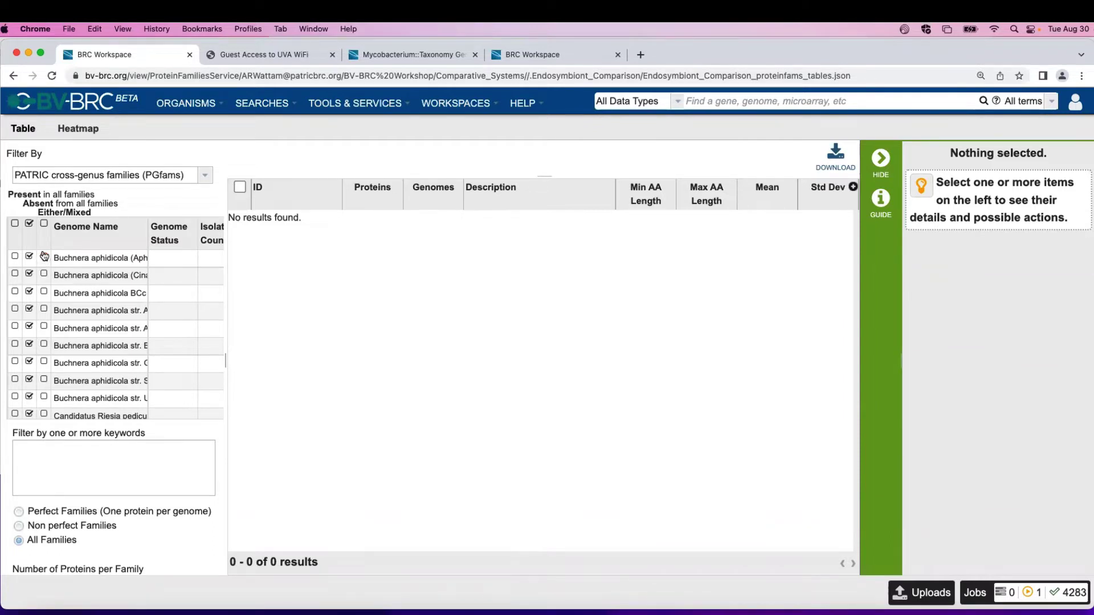
left_click(44, 257)
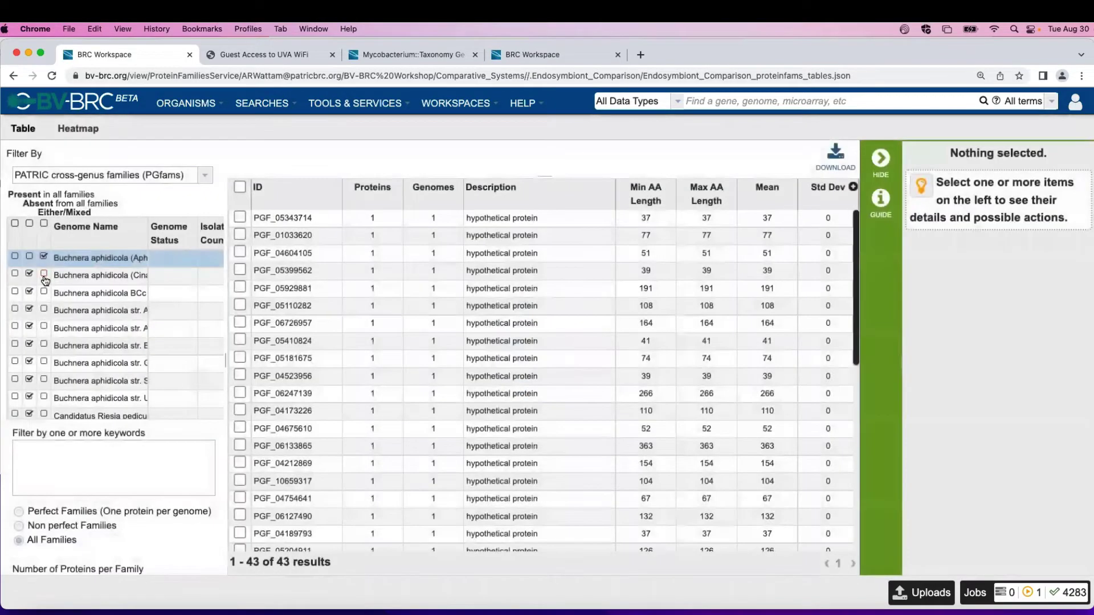
left_click(44, 275)
left_click(44, 293)
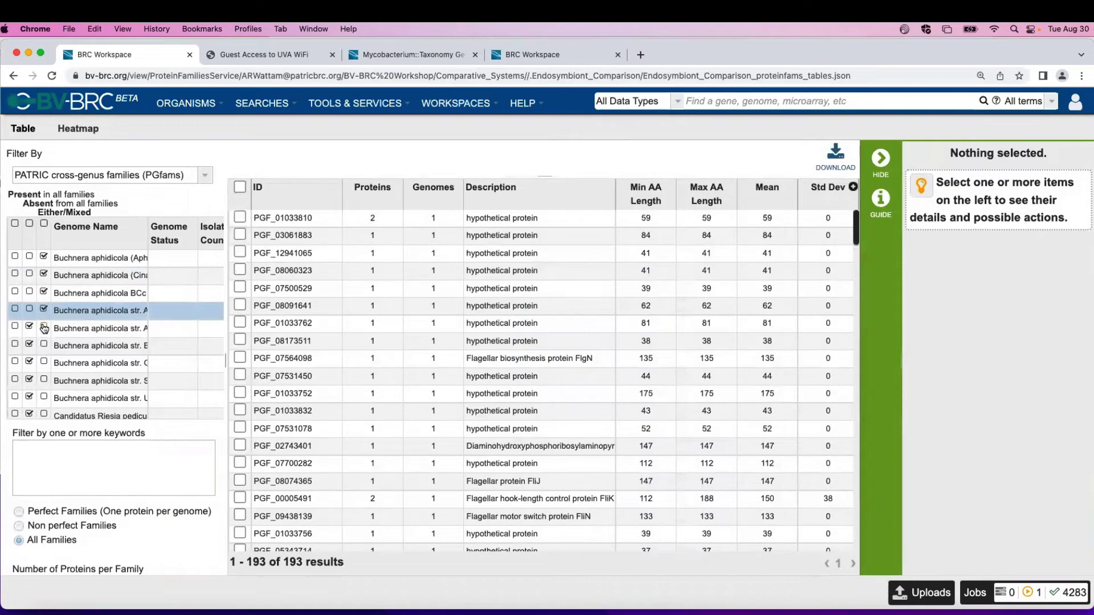
left_click(44, 333)
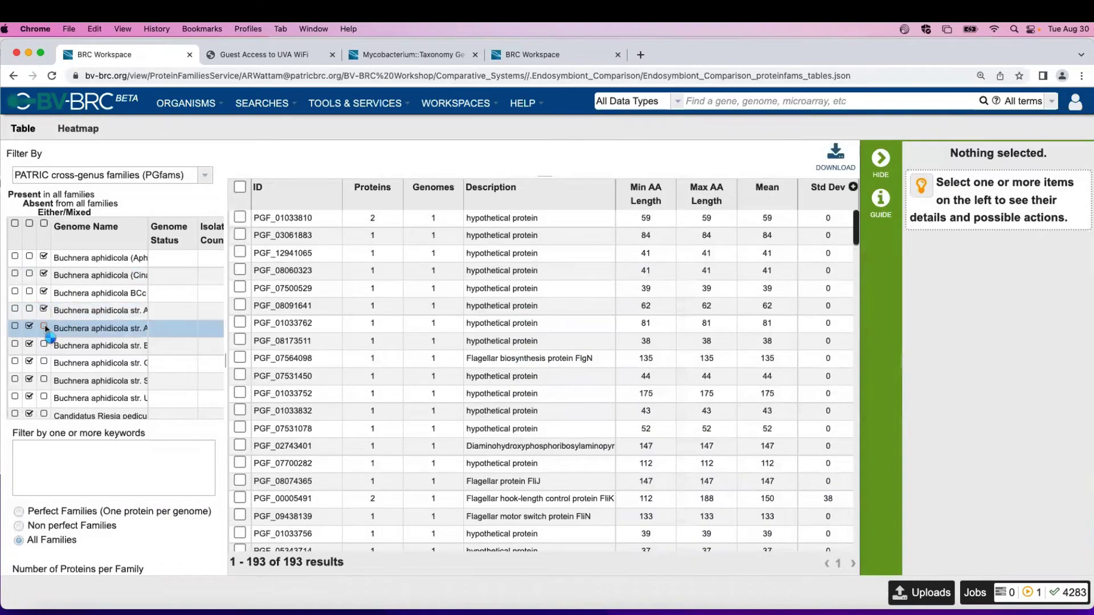
left_click(44, 345)
left_click(44, 363)
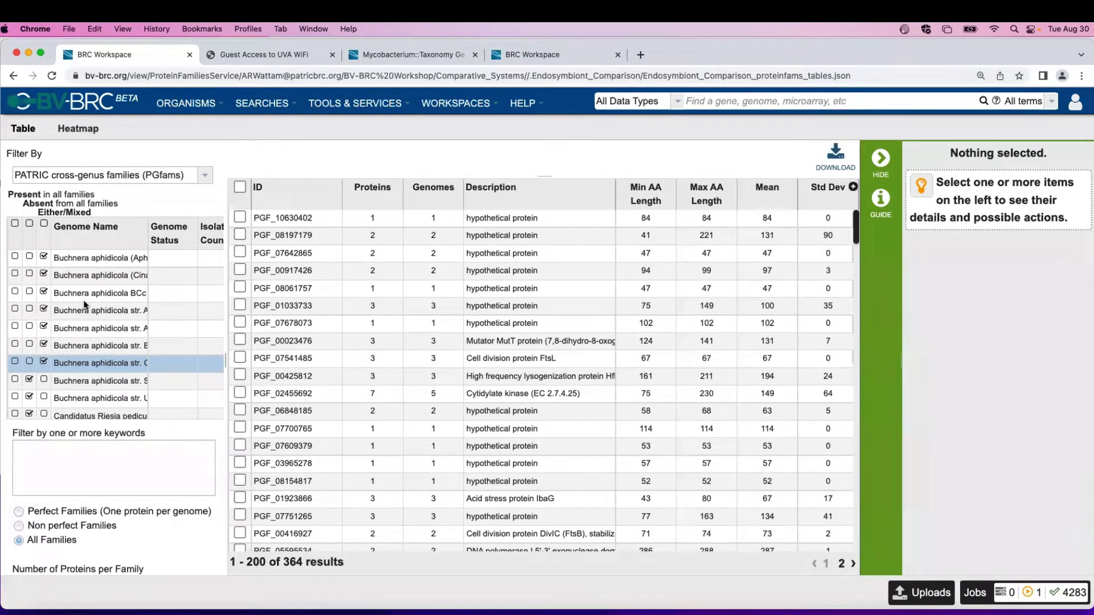
Step: Filter to families present in the first Candidatus Riesia genome and absent from all other genomes
left_click(30, 224)
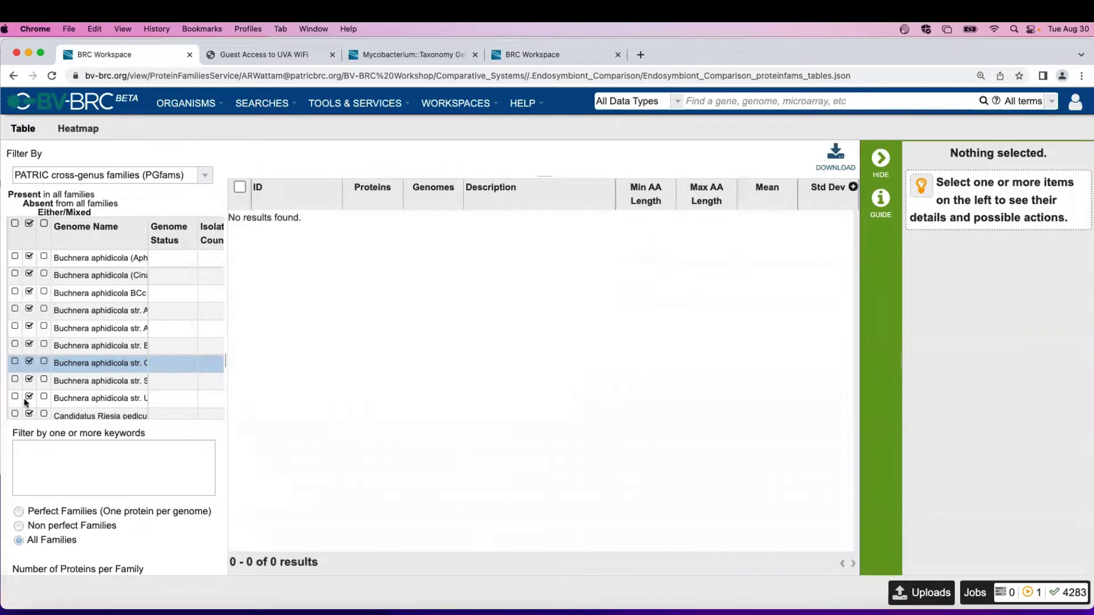
scroll(49, 365, "down", 2)
scroll(49, 366, "down", 1)
left_click(14, 366)
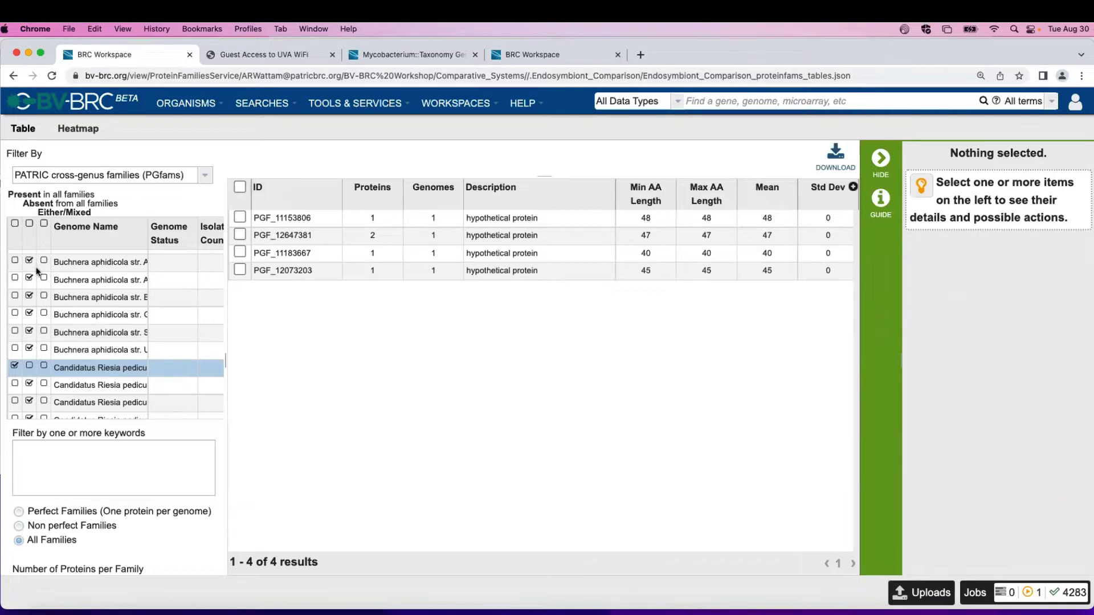
Step: Clear the Riesia presence filter and set all genomes to Either/Mixed
left_click(29, 366)
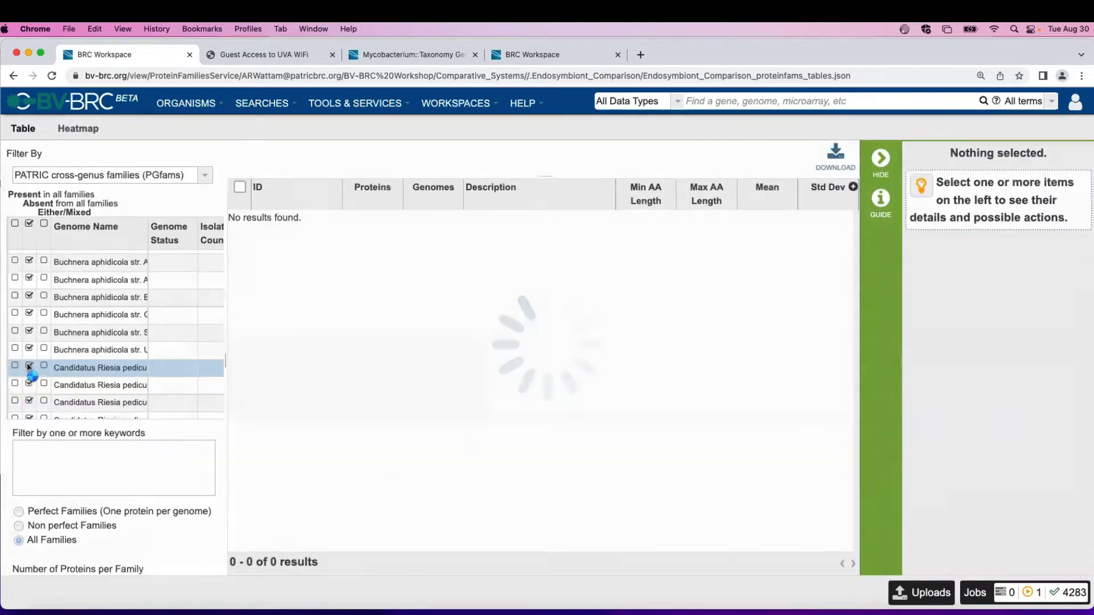
left_click(43, 225)
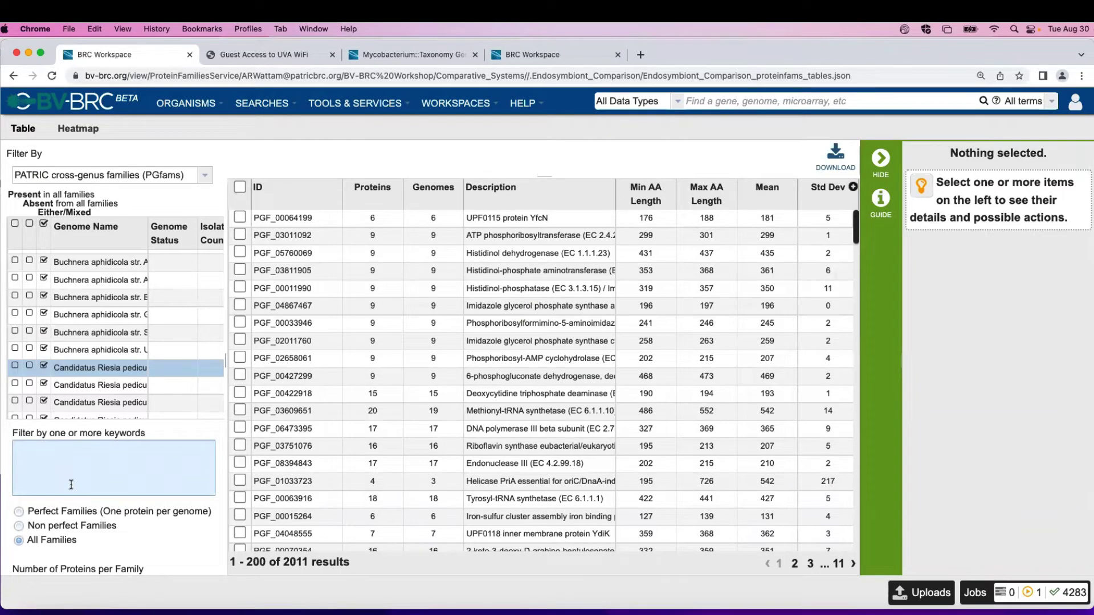
Step: View the details of protein family PGF_04867467 and the remaining filter options, and deselect the family
left_click(509, 310)
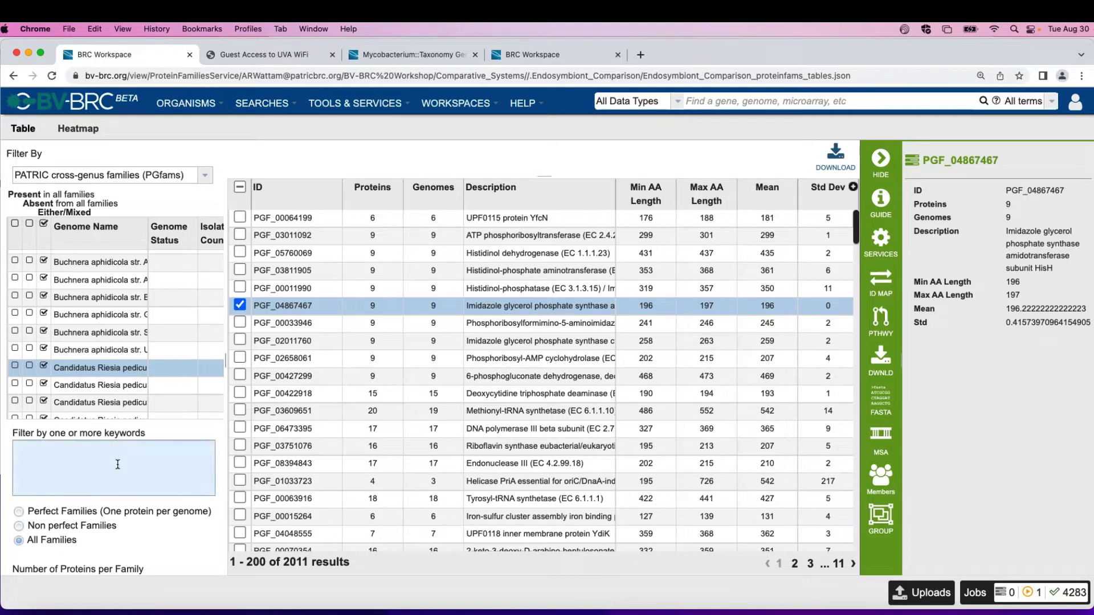
scroll(68, 512, "down", 4)
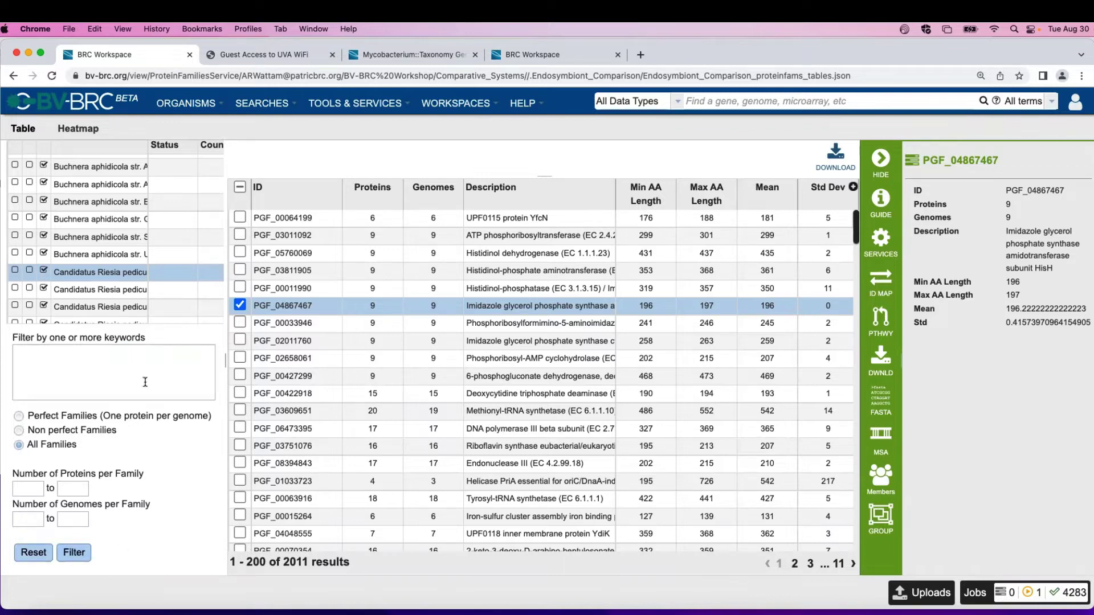
left_click(240, 305)
scroll(137, 425, "up", 4)
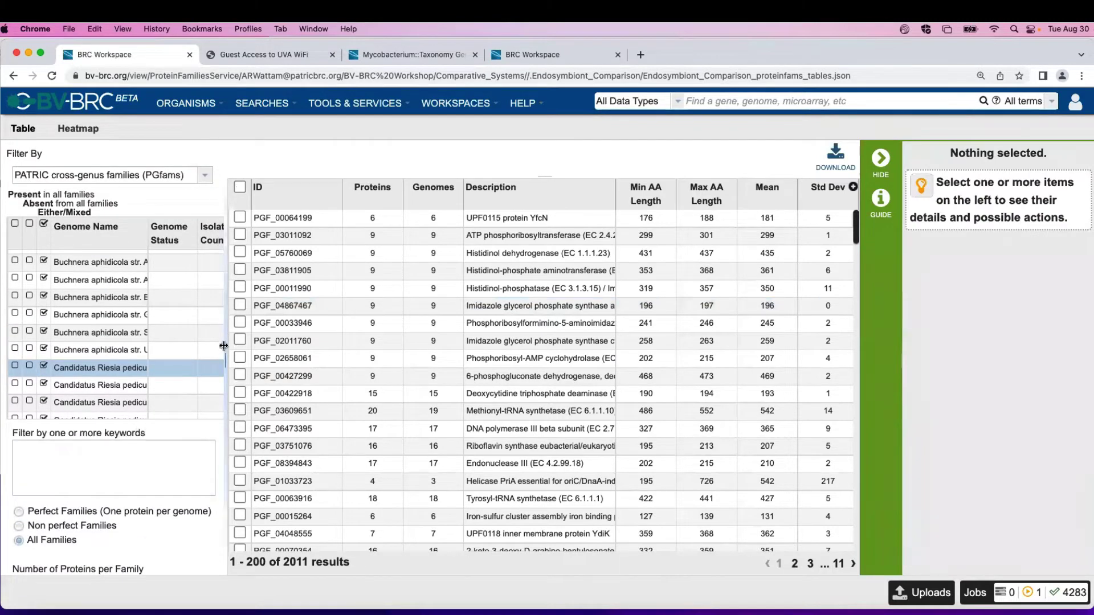
Step: View the multiple sequence alignment of protein family PGF_02011760, then return to the families table and deselect the family
left_click(240, 341)
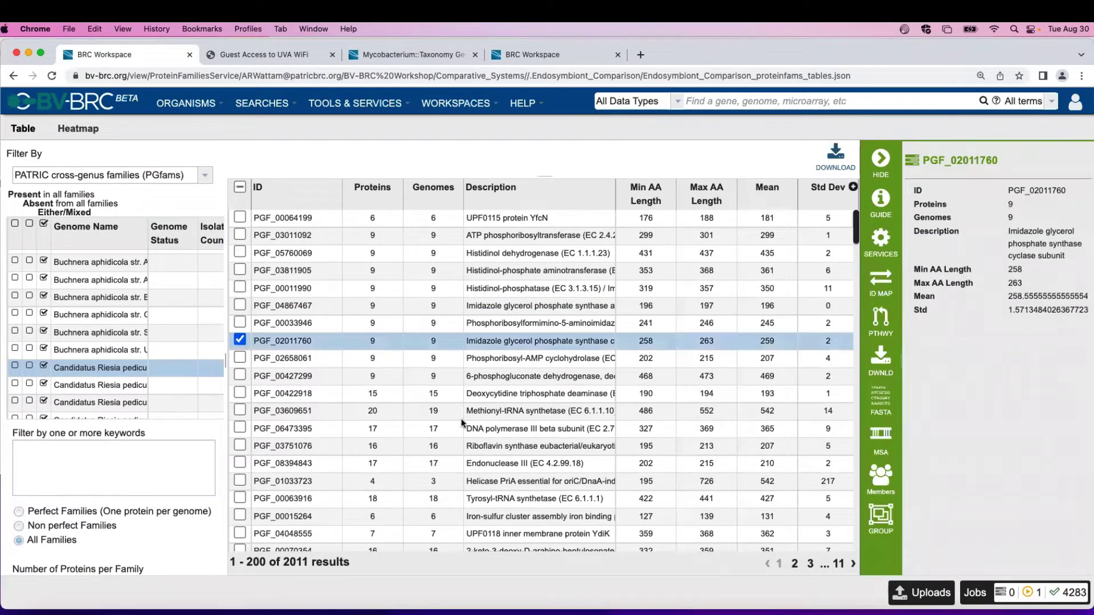
left_click(882, 439)
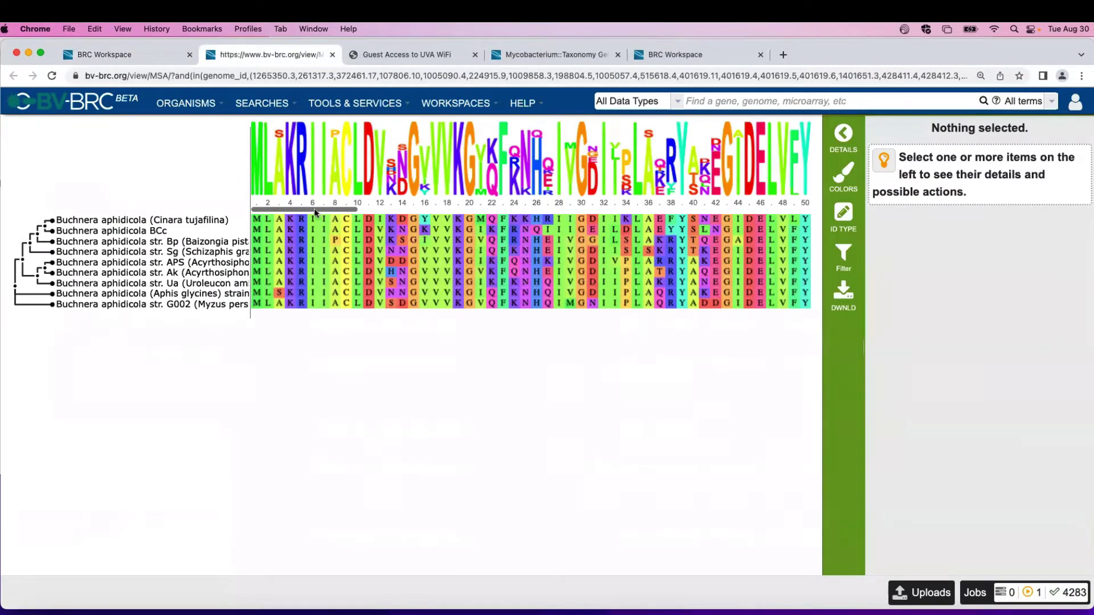
left_click_drag(316, 210, 304, 237)
left_click(139, 55)
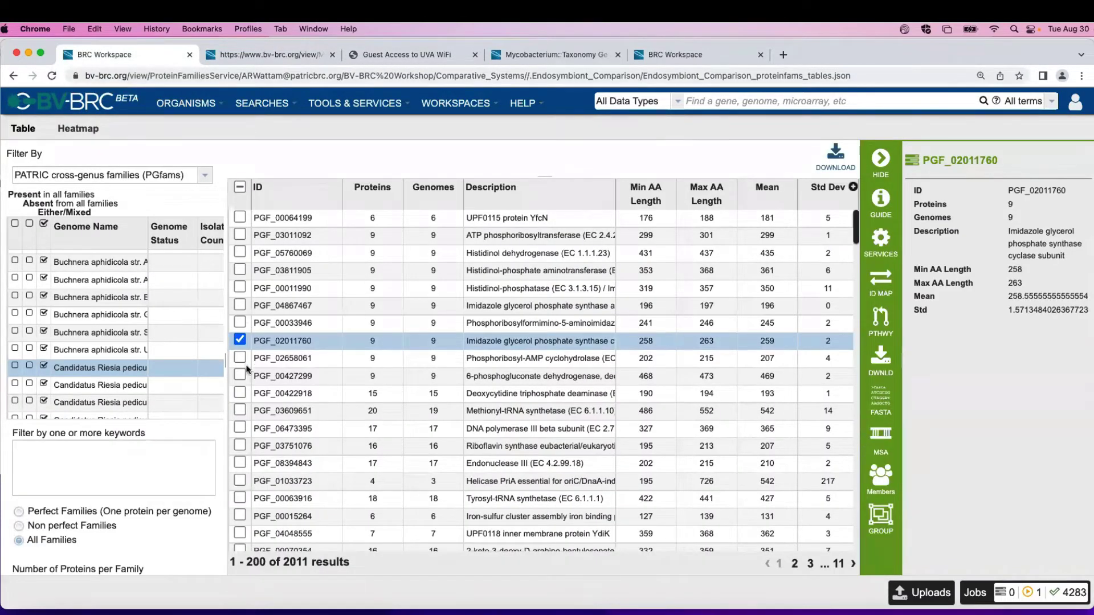
left_click(239, 340)
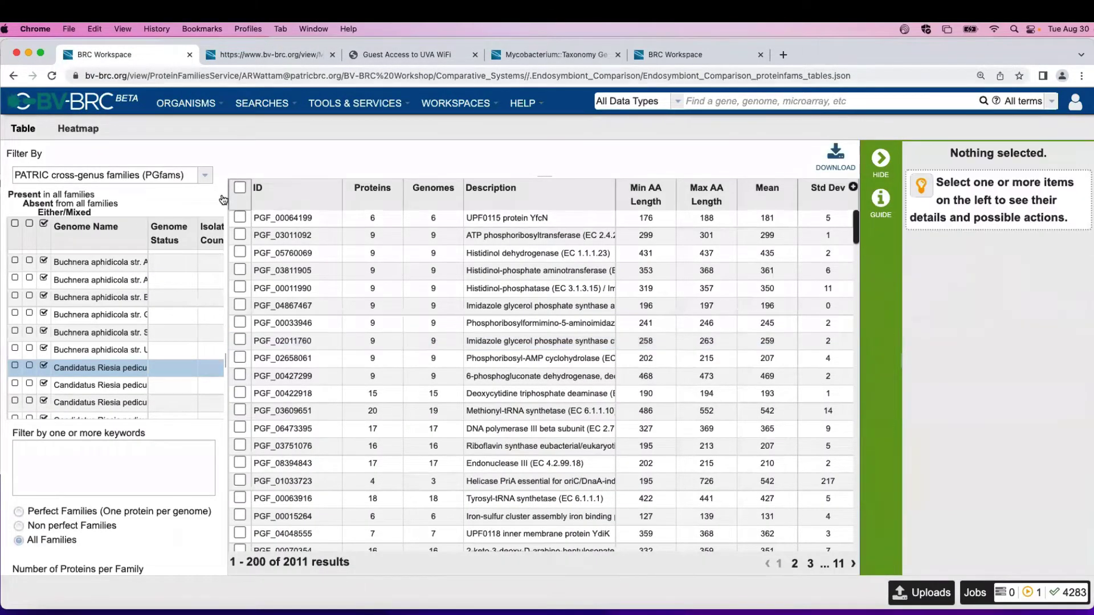
Step: Open the protein families heatmap and examine individual cells and column names at several horizontal scales, ending fully zoomed out
left_click(83, 131)
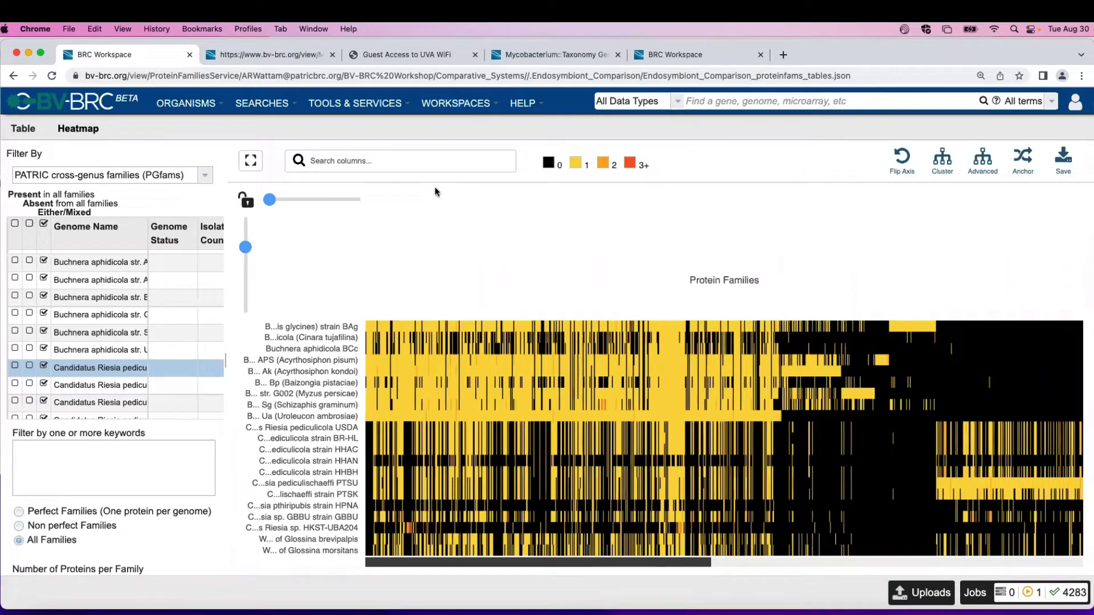
mouse_move(640, 170)
left_click_drag(273, 204, 323, 207)
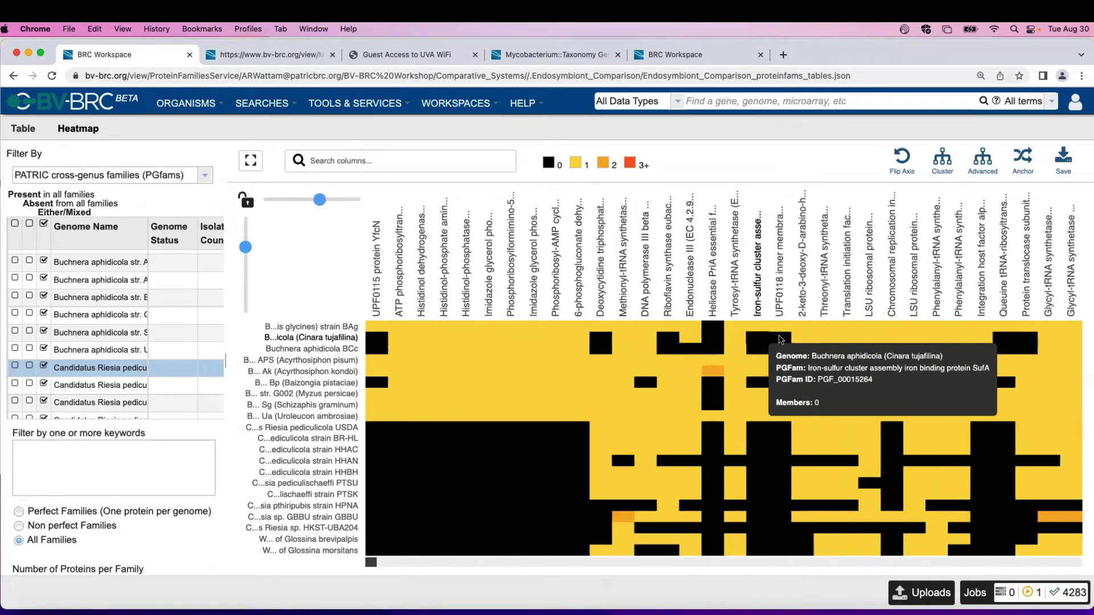
mouse_move(754, 348)
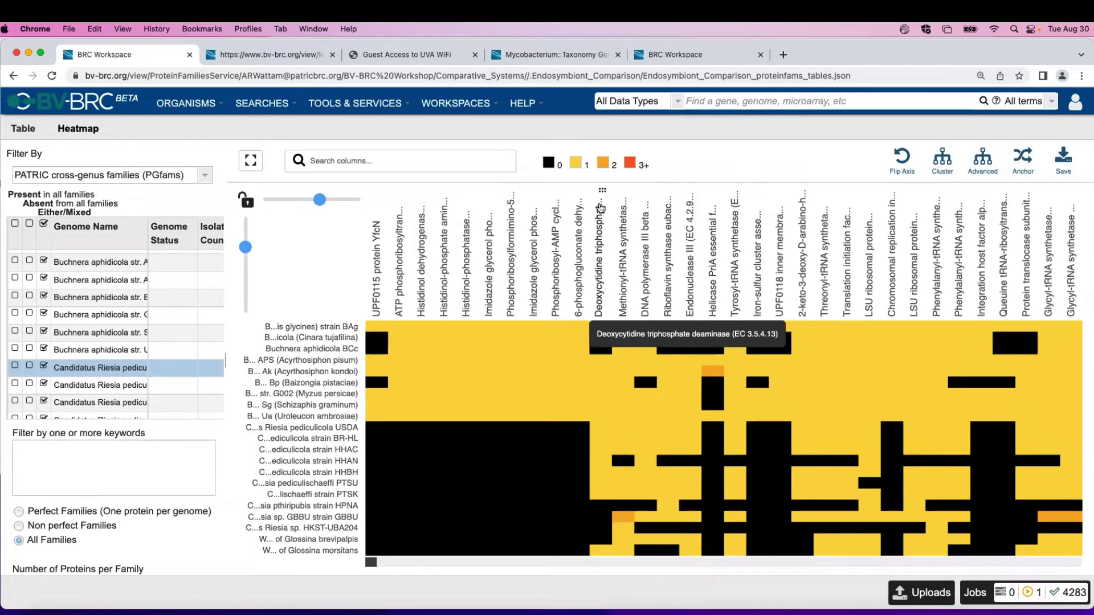
left_click_drag(319, 199, 287, 201)
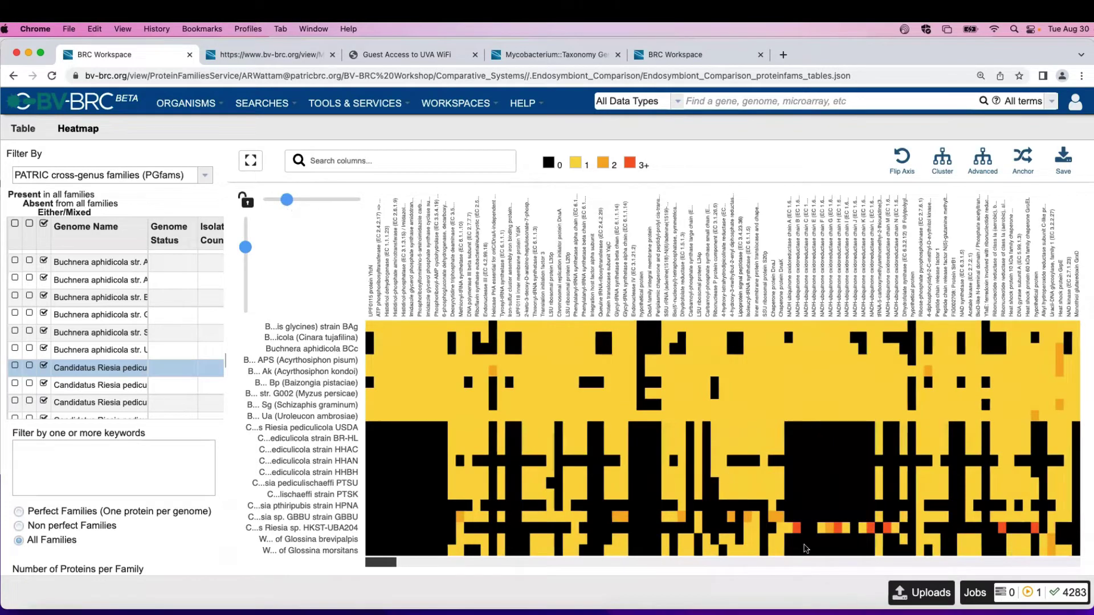
mouse_move(800, 533)
left_click_drag(286, 199, 258, 201)
Step: Search the heatmap columns for "flag" and clear the search
left_click(335, 163)
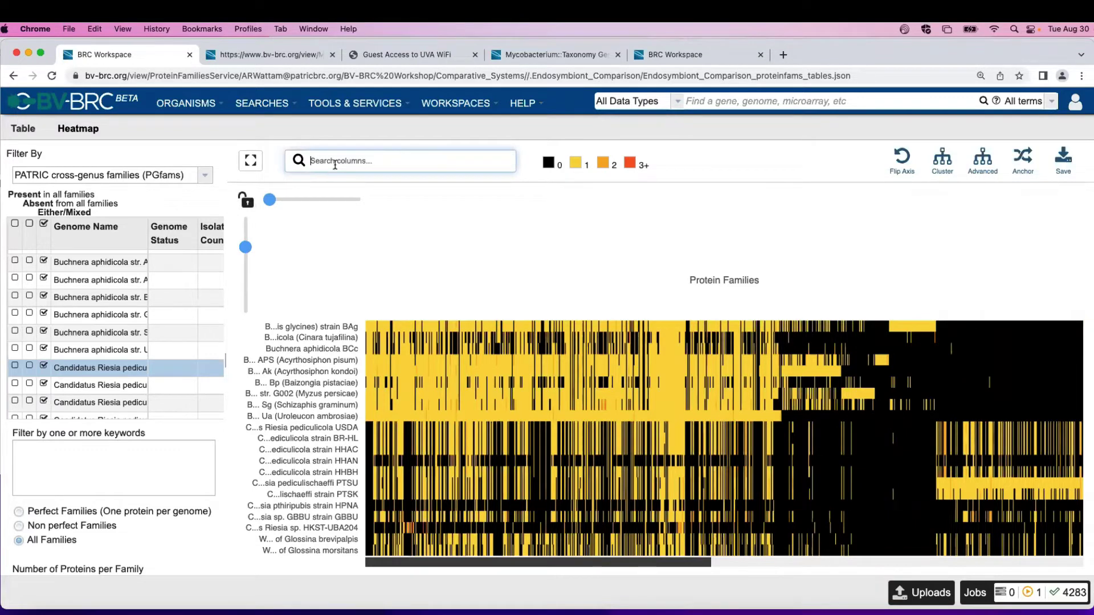
type("fl")
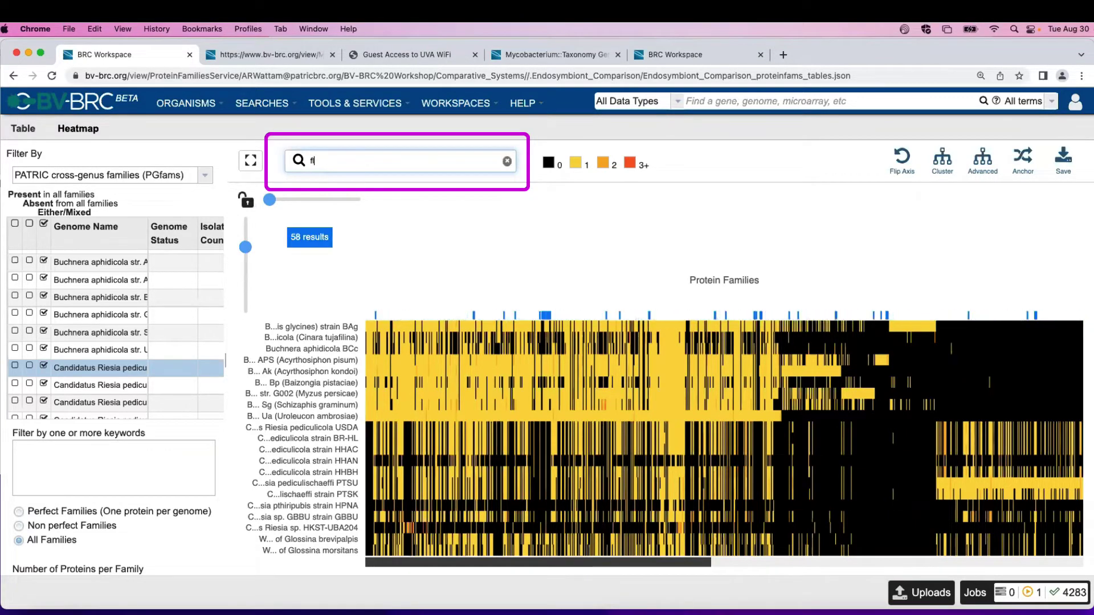
type("ag")
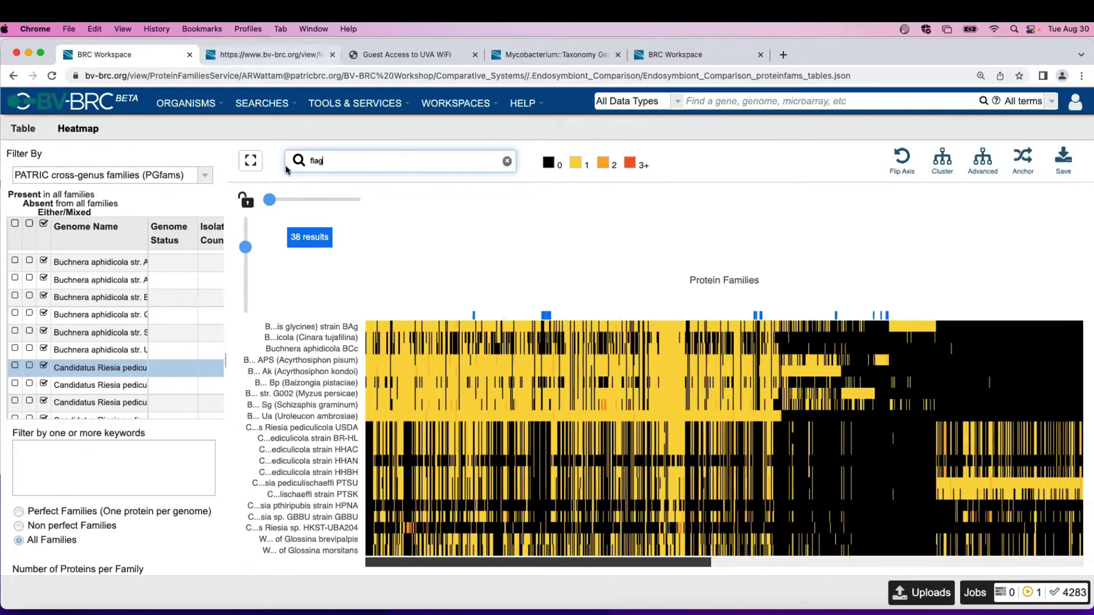
key("BackSpace")
key("BackSpace")
key("BackSpace")
key("BackSpace")
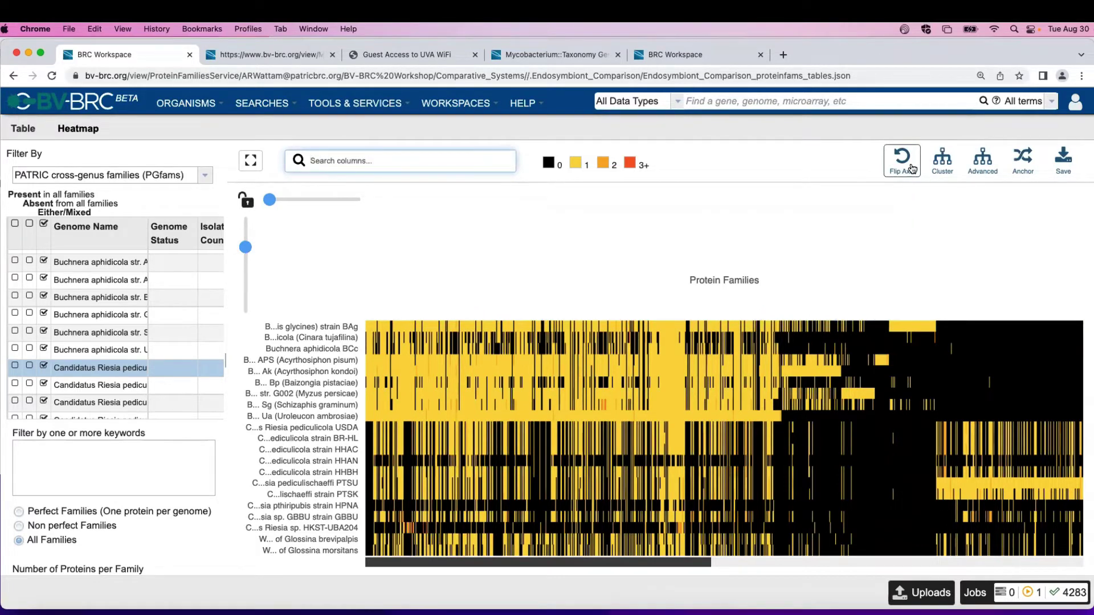
Step: Flip the heatmap's axes and flip them back, then cluster the heatmap
left_click(911, 168)
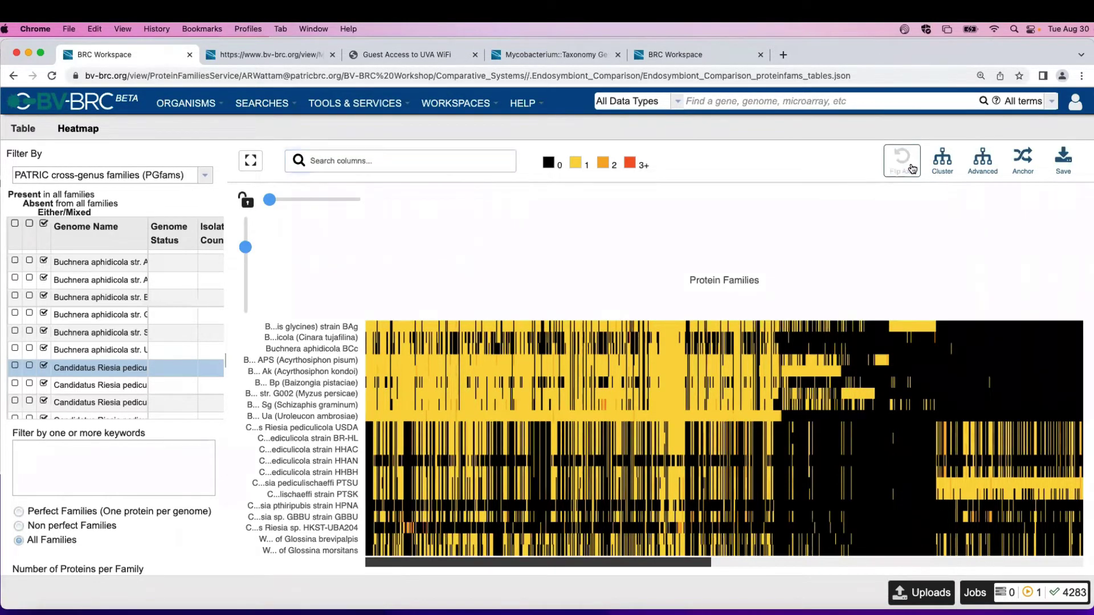
left_click(903, 170)
left_click(948, 167)
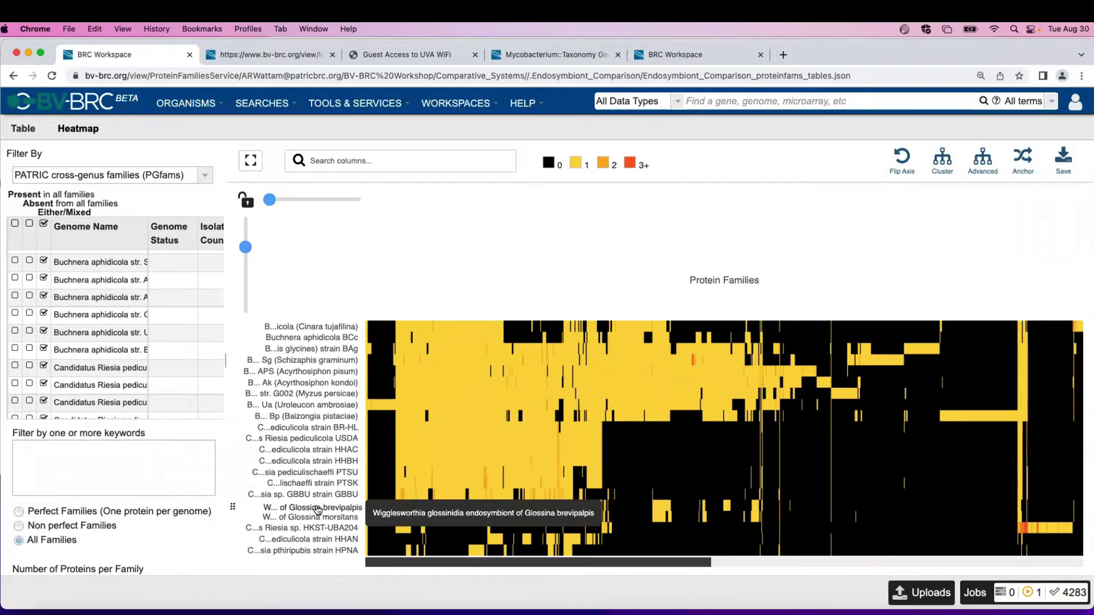
Step: Move the Wigglesworthia genomes of Glossina brevipalpis and Glossina morsitans to the bottom rows of the heatmap
left_click_drag(317, 509, 313, 558)
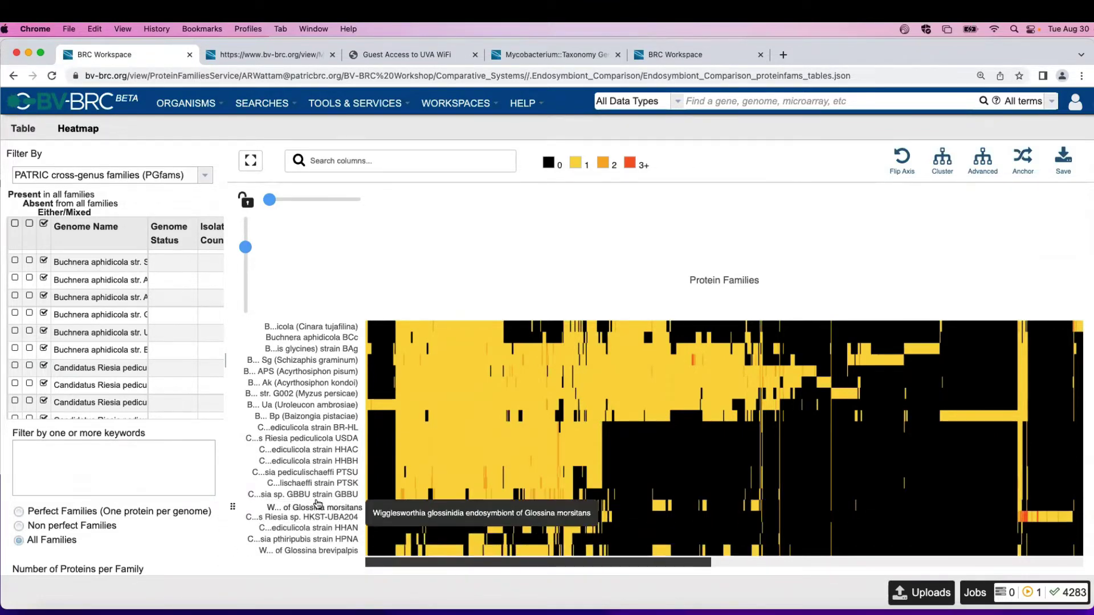
left_click_drag(317, 508, 314, 547)
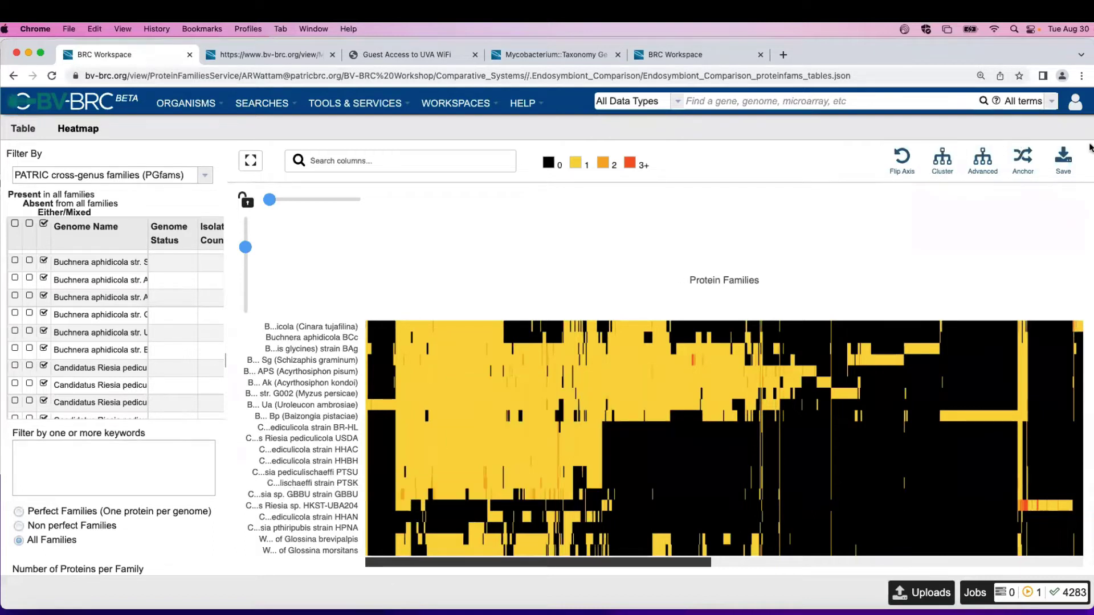
Step: Save the entire heatmap chart as SVG and open the downloaded heatmap.svg
left_click(1060, 171)
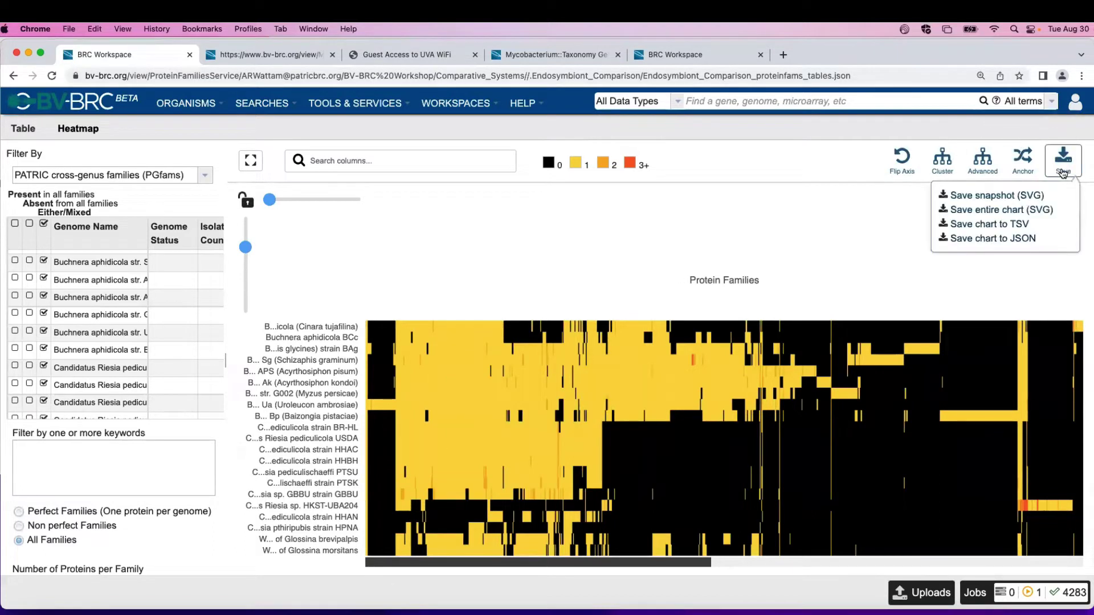
left_click(1002, 211)
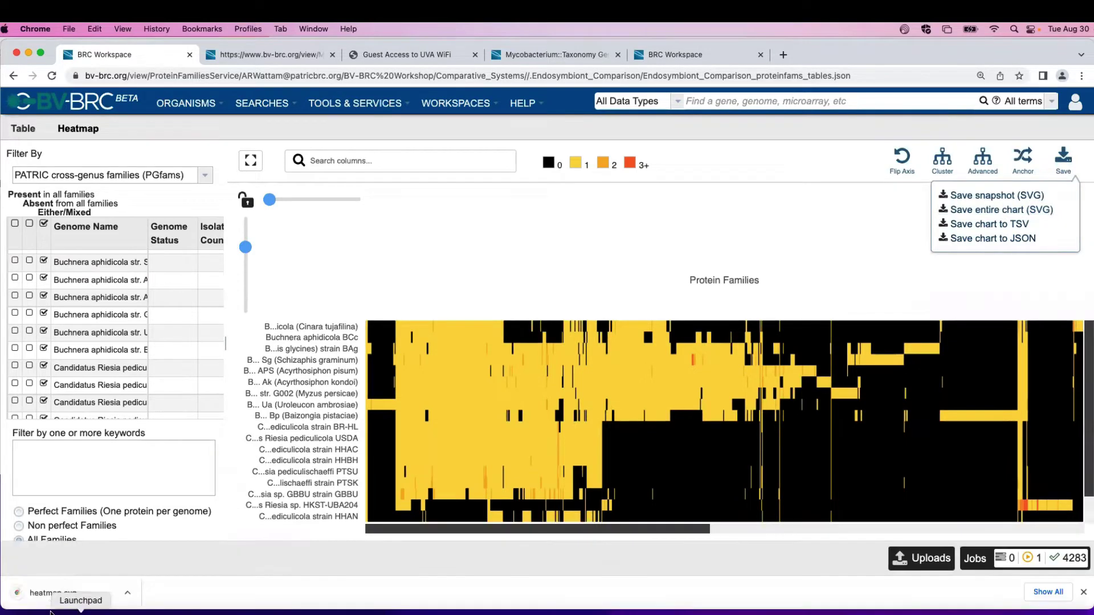
left_click(50, 601)
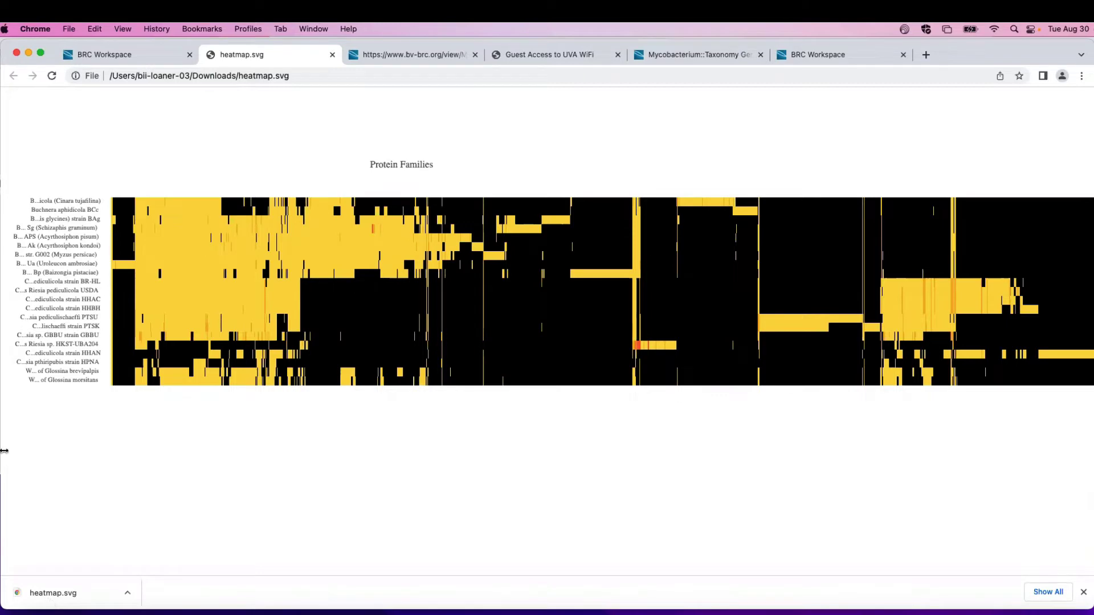
Step: Return to the protein families result, reload the page to reset the clustering and row order, and reopen the heatmap
left_click(160, 55)
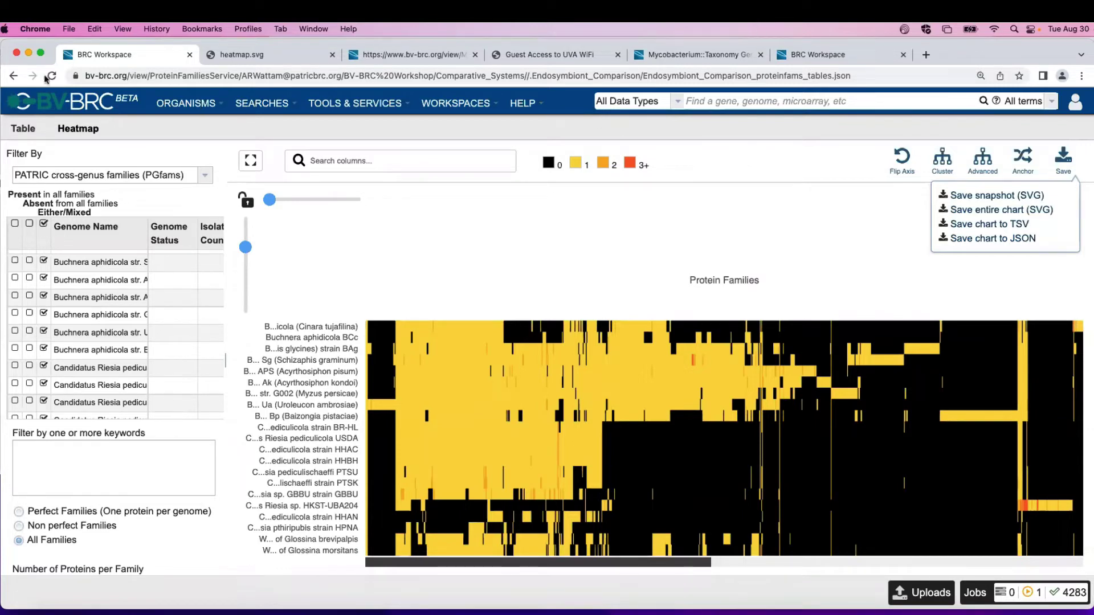
left_click(20, 130)
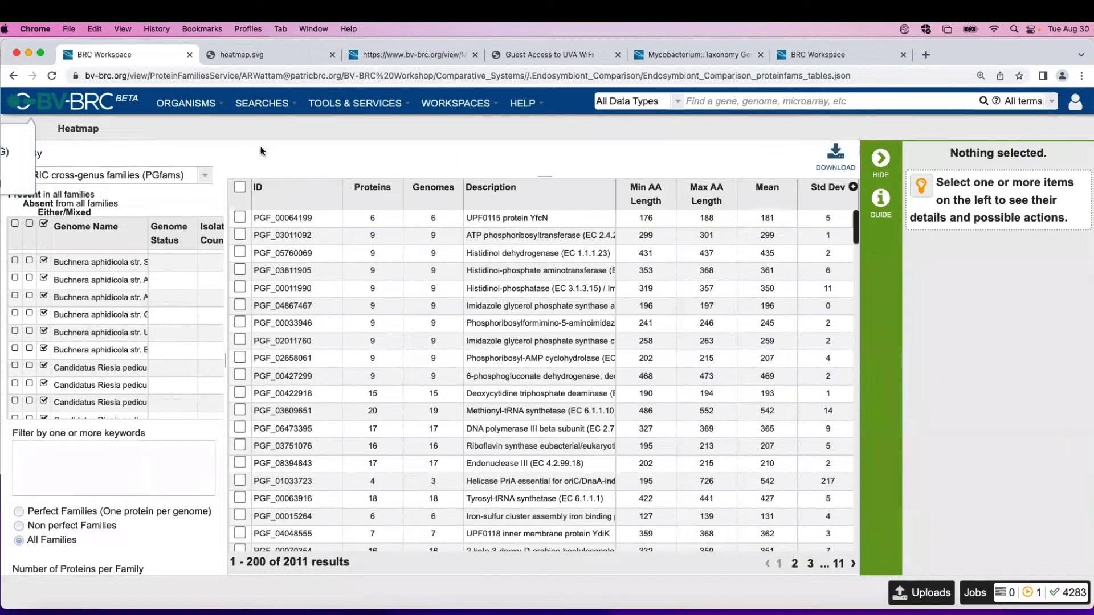
key("super+r")
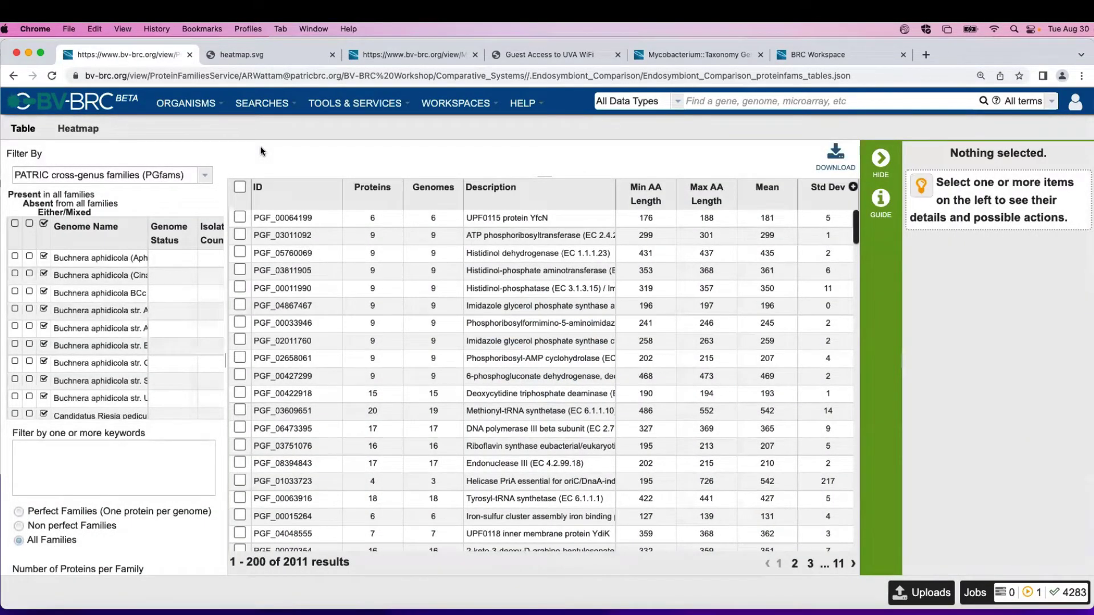
left_click(80, 131)
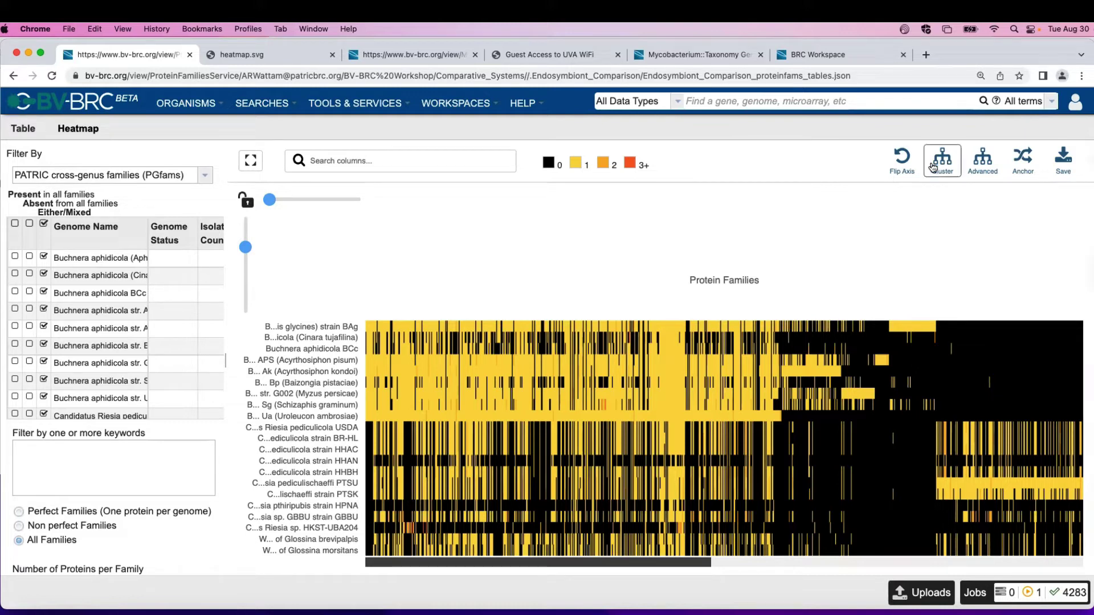
Step: Review the advanced clustering choices for algorithm and clustering type, and close the dialog without submitting
left_click(978, 165)
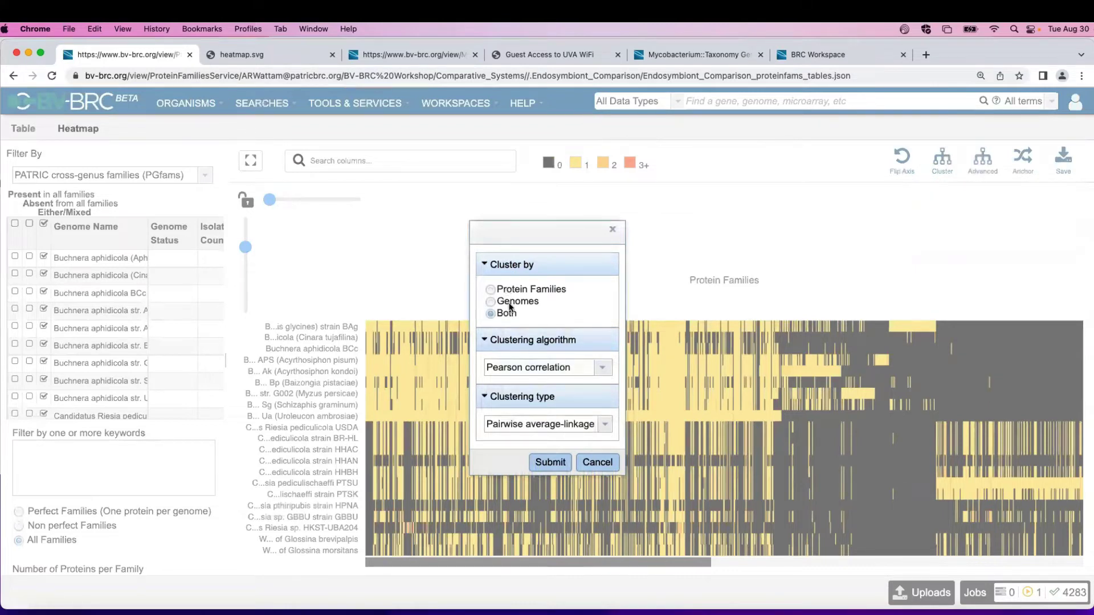
left_click(604, 370)
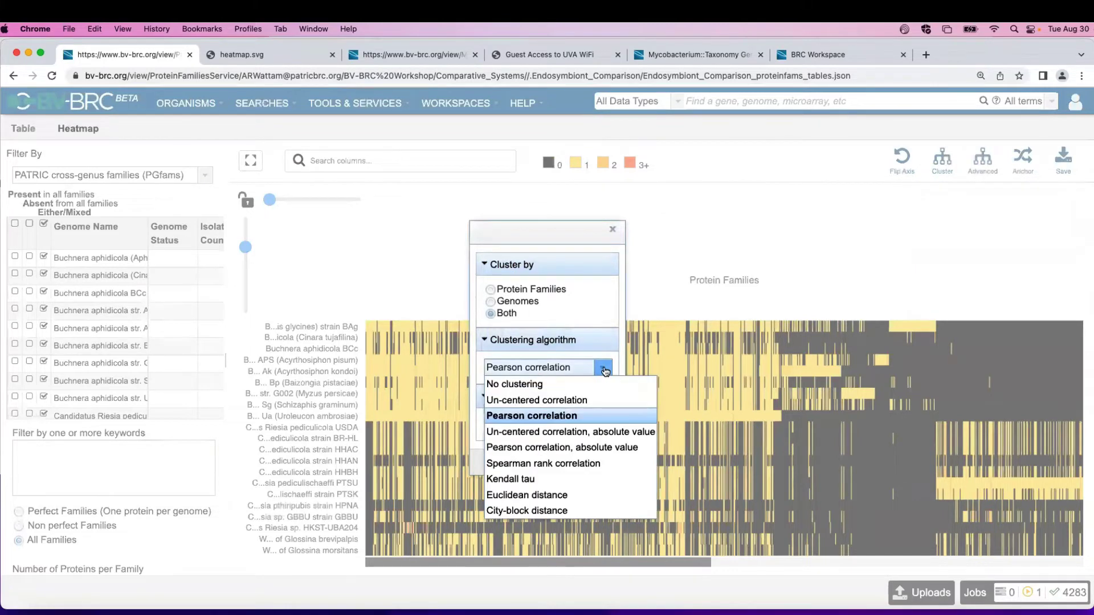
left_click(604, 369)
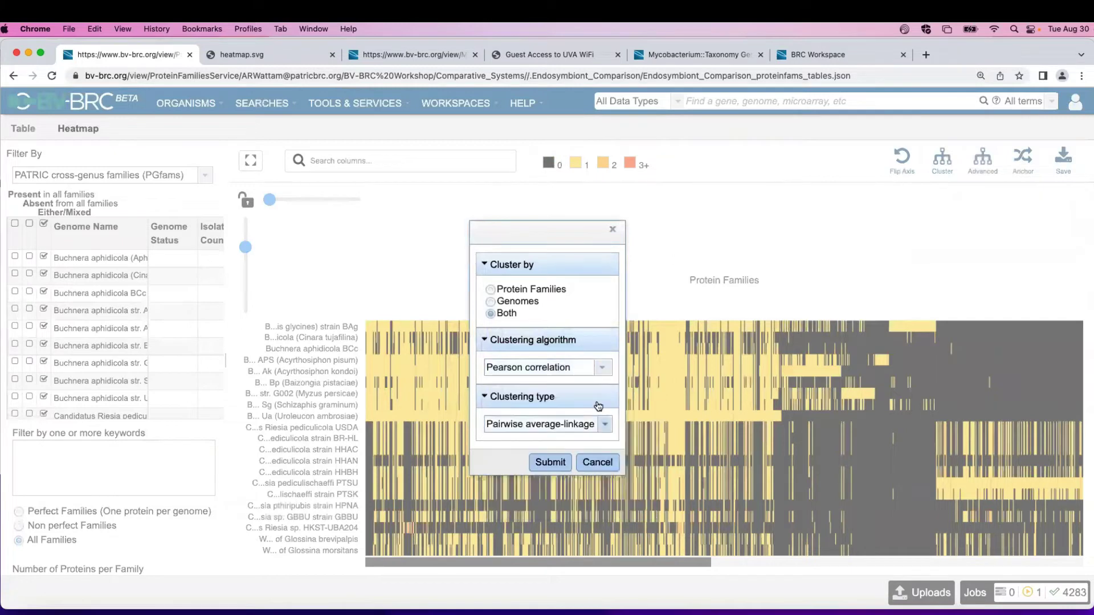
left_click(604, 426)
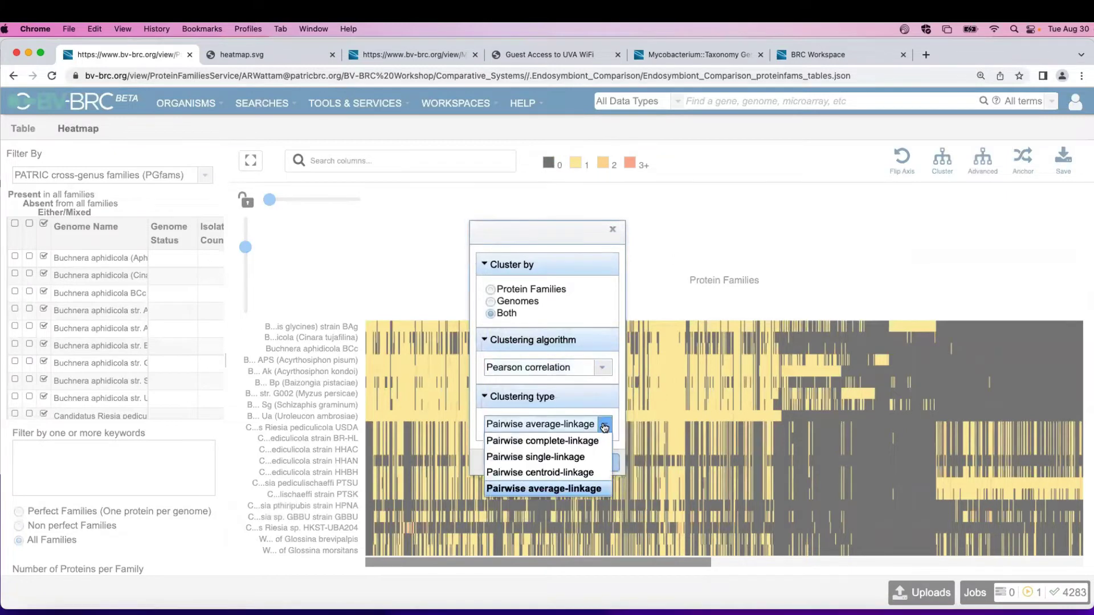
left_click(748, 224)
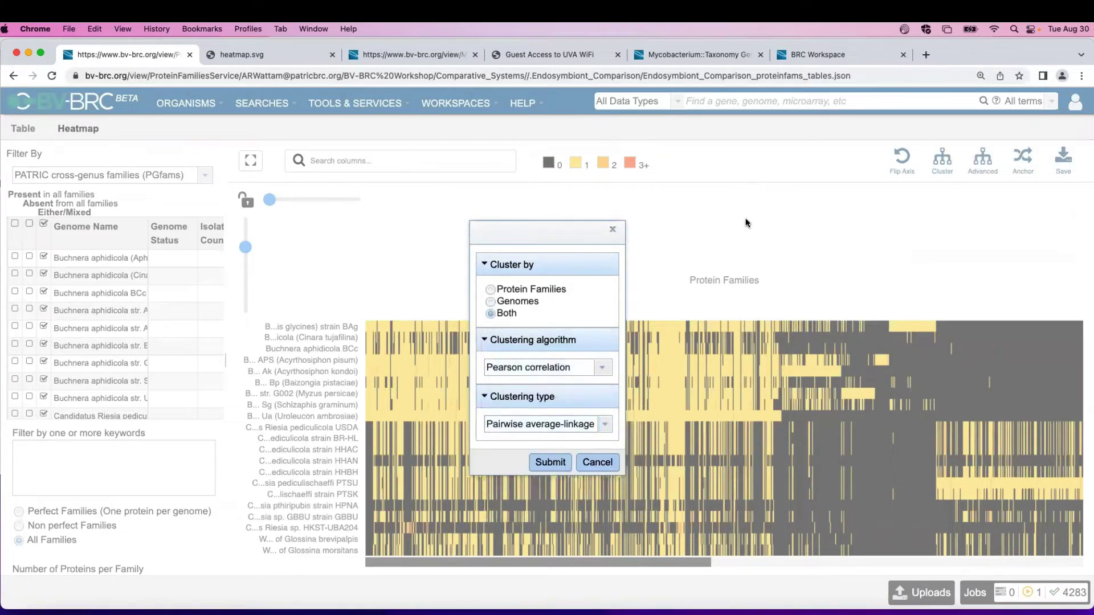
left_click(611, 232)
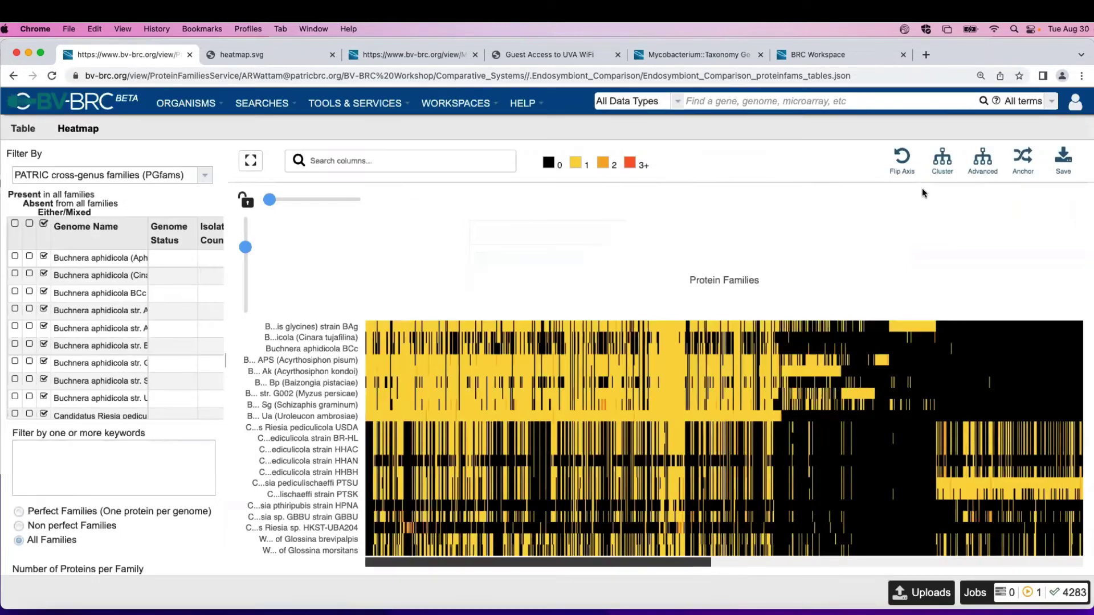
Step: Cluster the heatmap and move the Buchnera strains Ua (Uroleucon ambrosiae) and G002 (Myzus persicae) to its first two rows
left_click(942, 162)
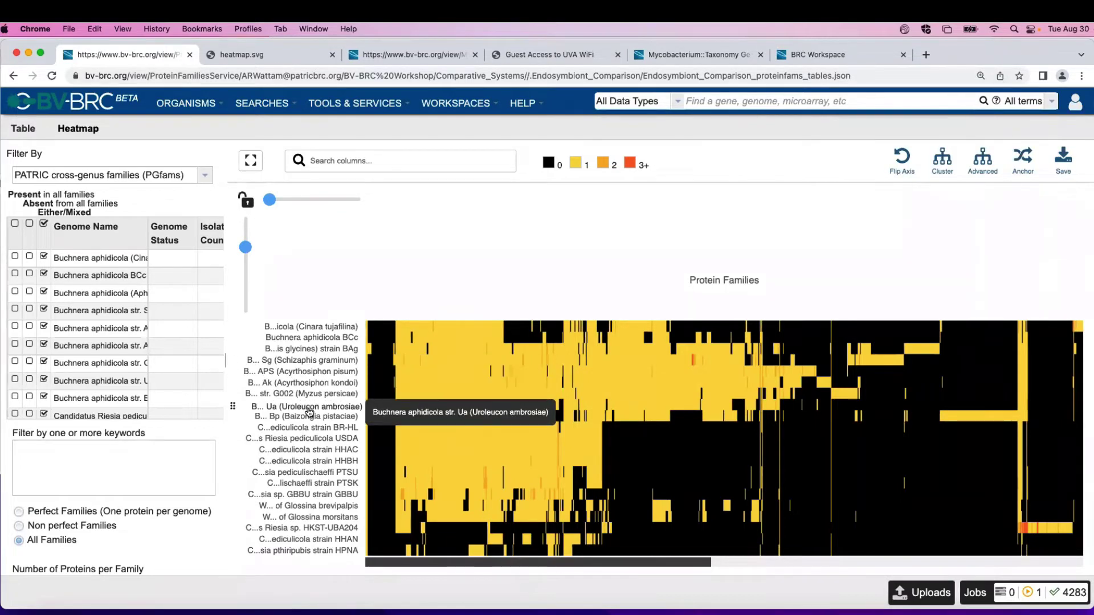
left_click_drag(307, 405, 306, 336)
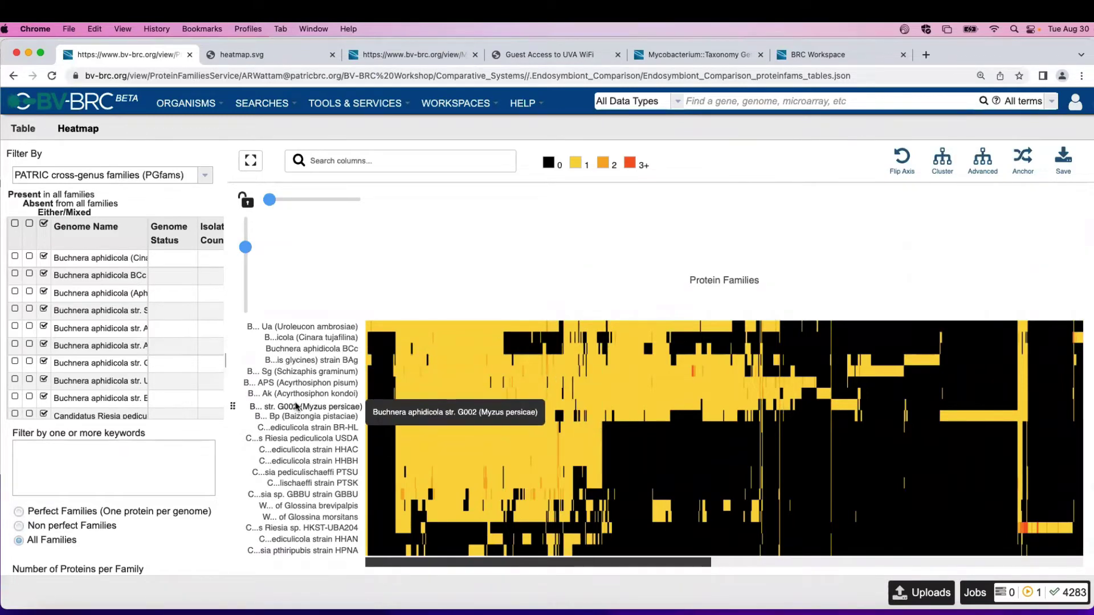
left_click_drag(296, 407, 298, 338)
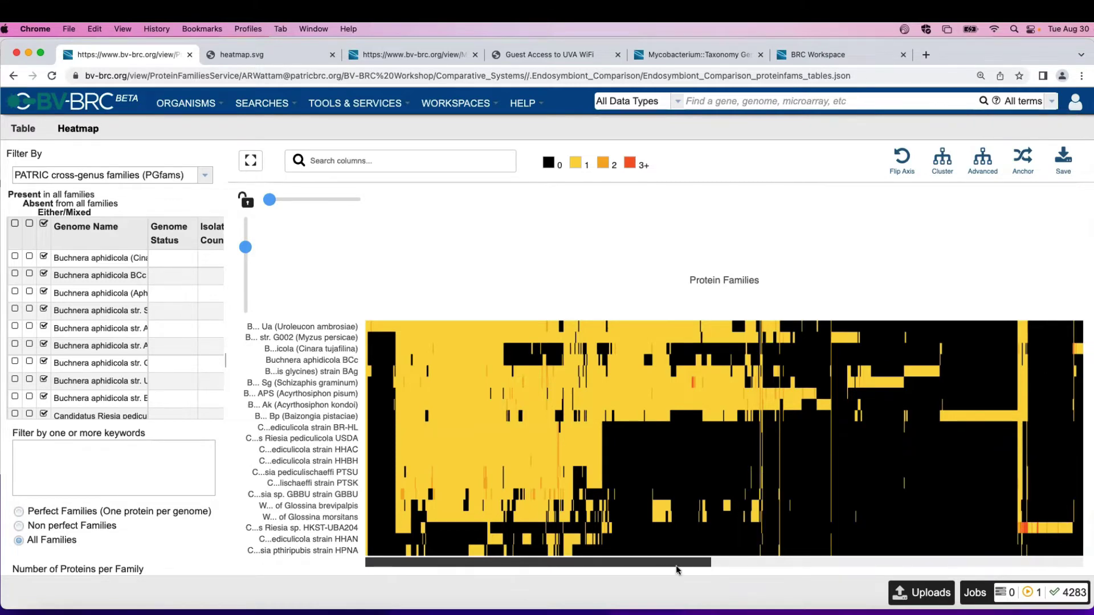
Step: Widen the heatmap columns and save a snapshot of the enlarged Buchnera-rich region as SVG
left_click_drag(677, 570, 980, 564)
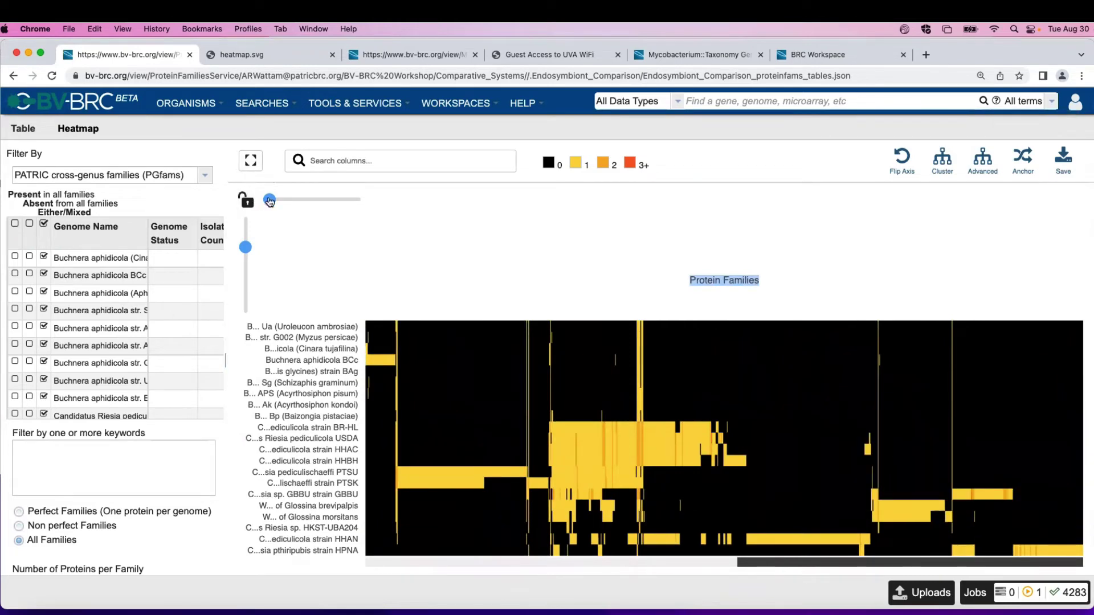
left_click_drag(269, 200, 274, 200)
mouse_move(491, 520)
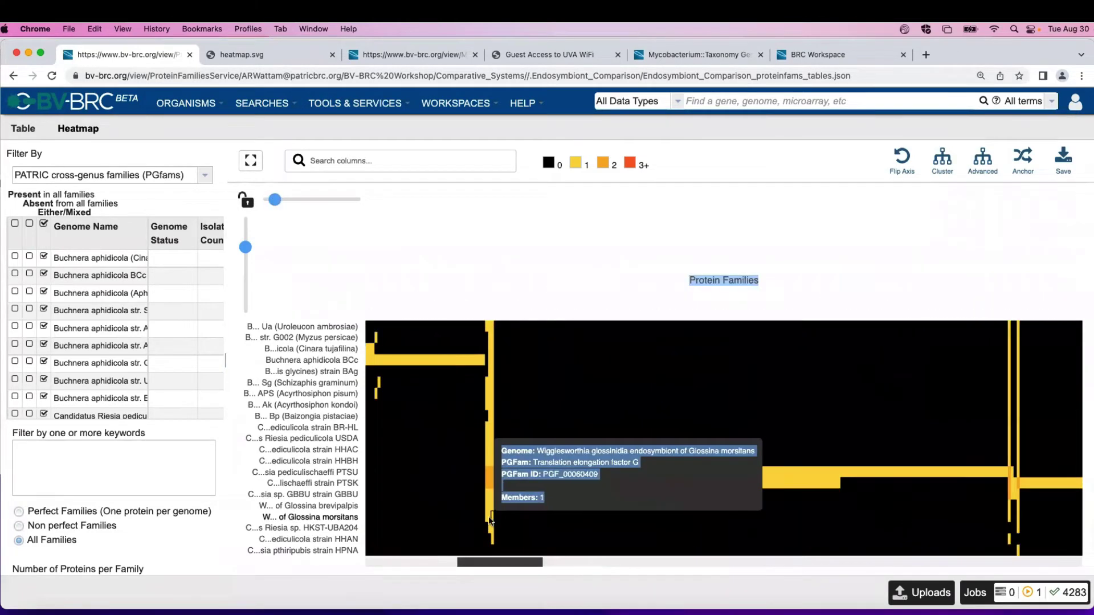
mouse_move(504, 563)
left_mouse_down()
mouse_move(516, 563)
mouse_move(450, 566)
mouse_move(511, 570)
left_mouse_up()
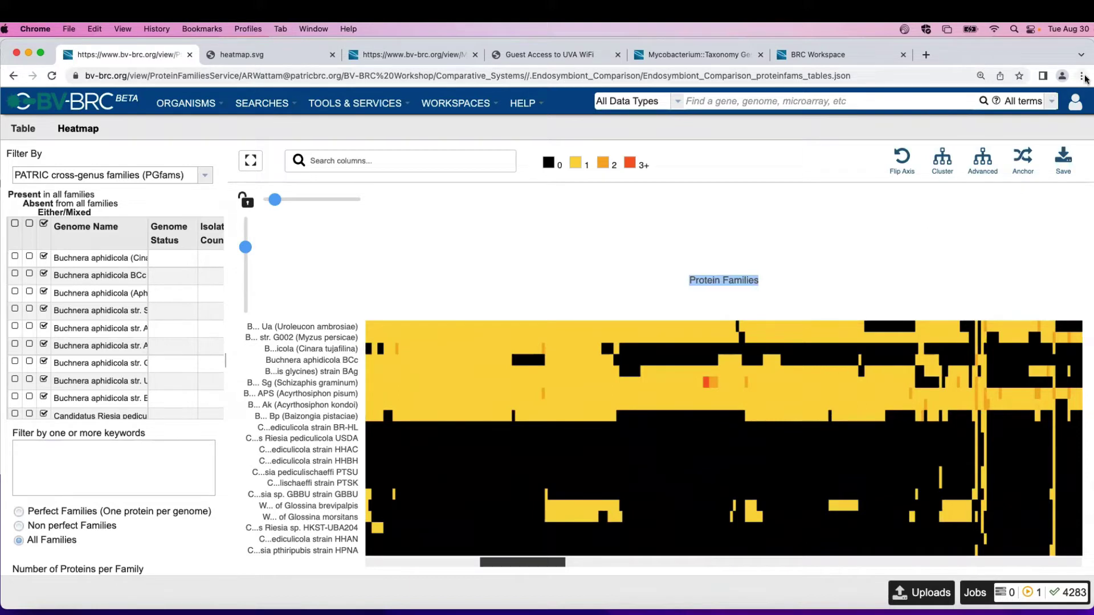
left_click(1065, 170)
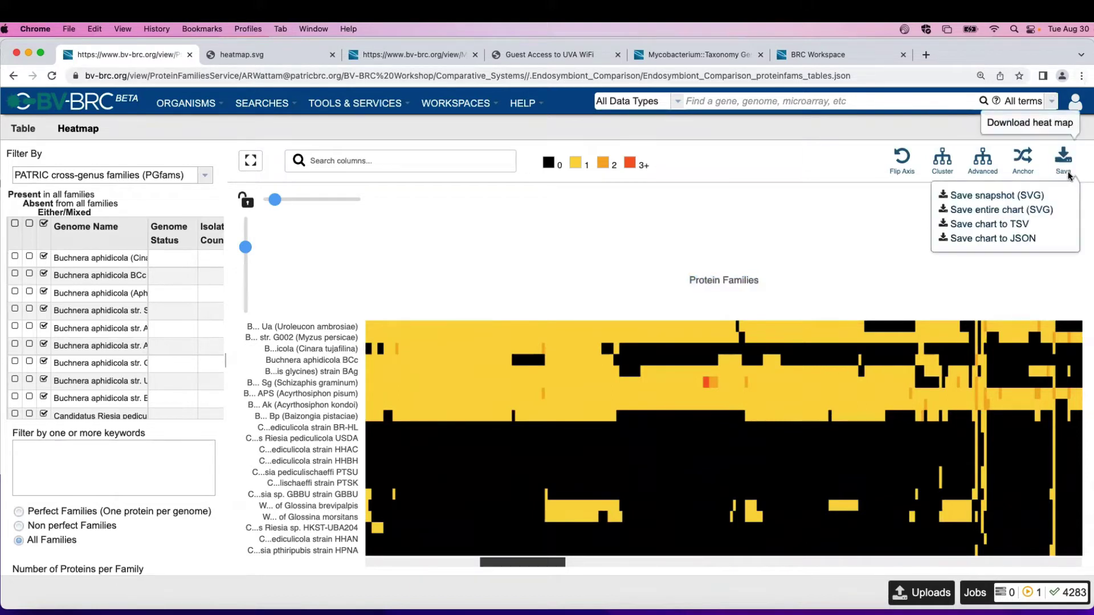
left_click(1002, 197)
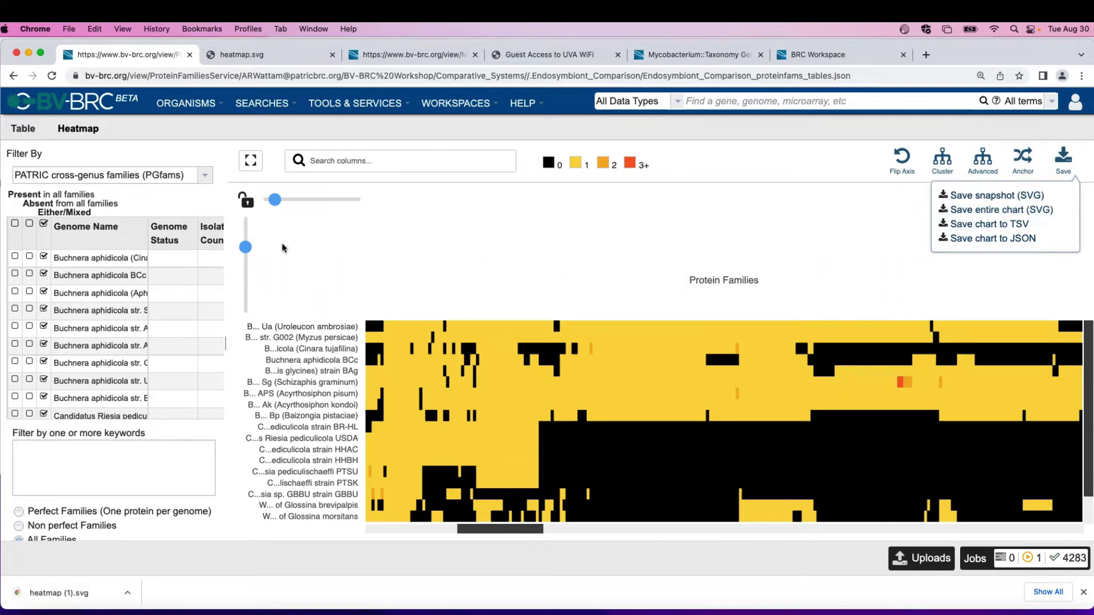
Step: Select a block of heatmap cells across the Buchnera genome rows and show their proteins
mouse_move(713, 357)
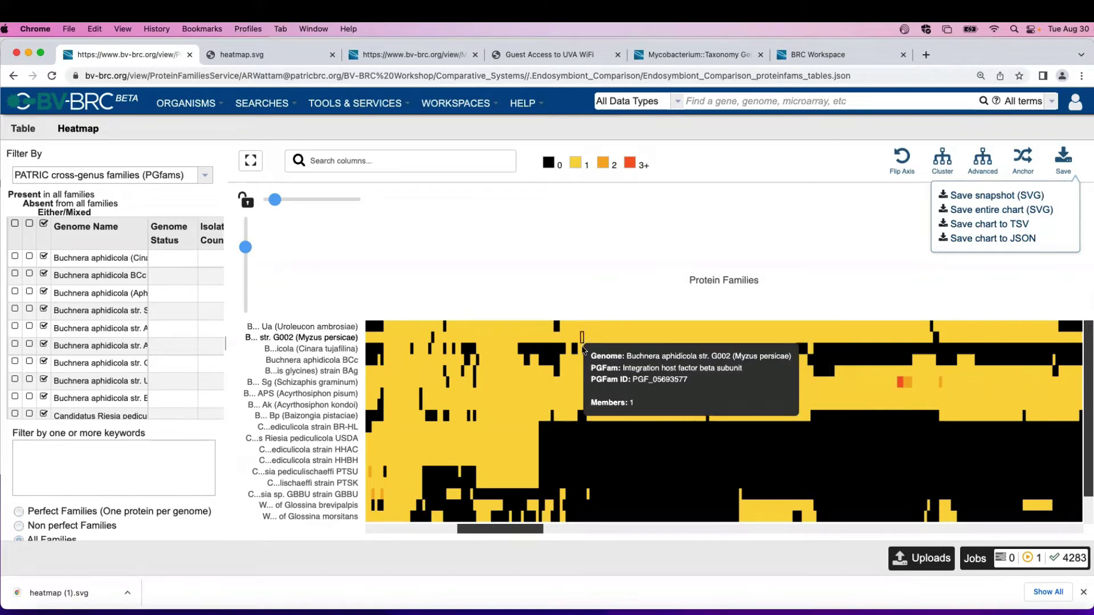
left_click_drag(579, 323, 767, 408)
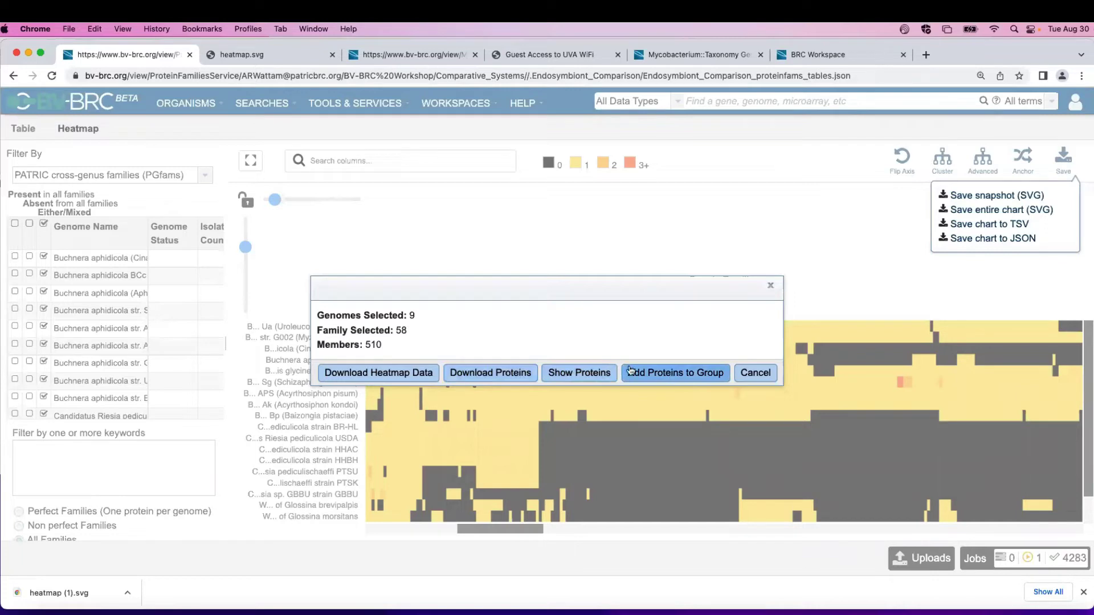
left_click(593, 374)
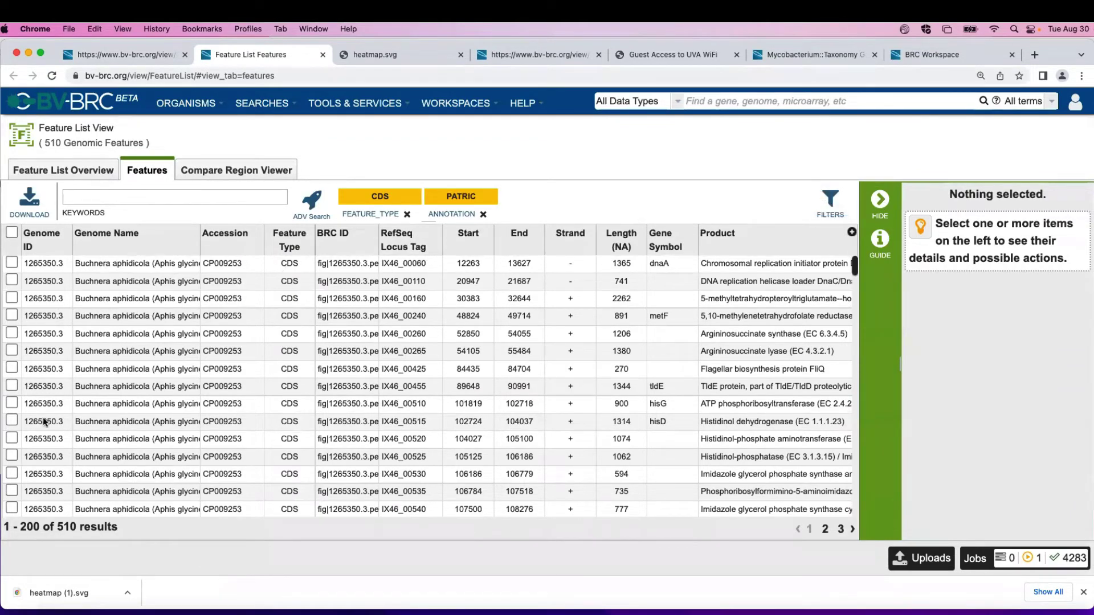
Step: Browse the feature list of the selected proteins and hide its details panel to widen the table
scroll(73, 436, "down", 3)
scroll(73, 436, "down", 20)
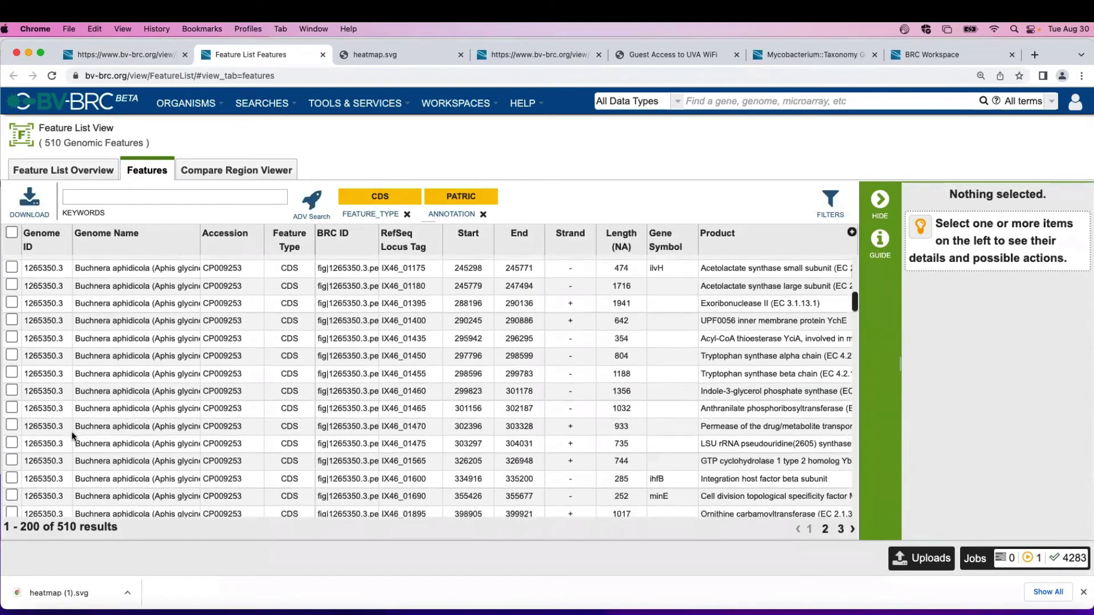
scroll(72, 436, "down", 10)
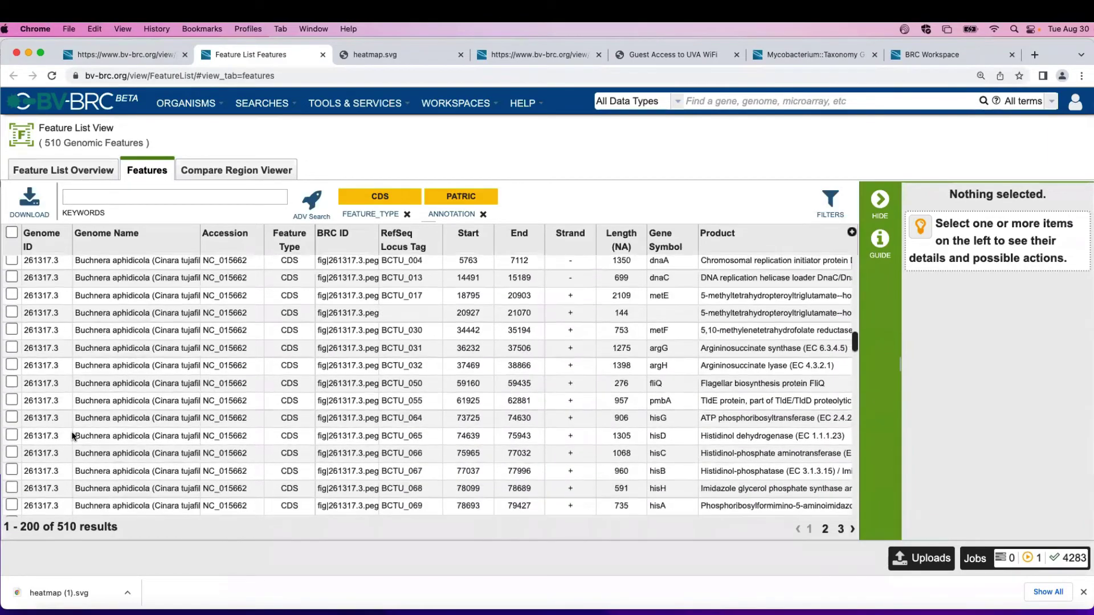
scroll(73, 436, "up", 3)
scroll(72, 437, "up", 3)
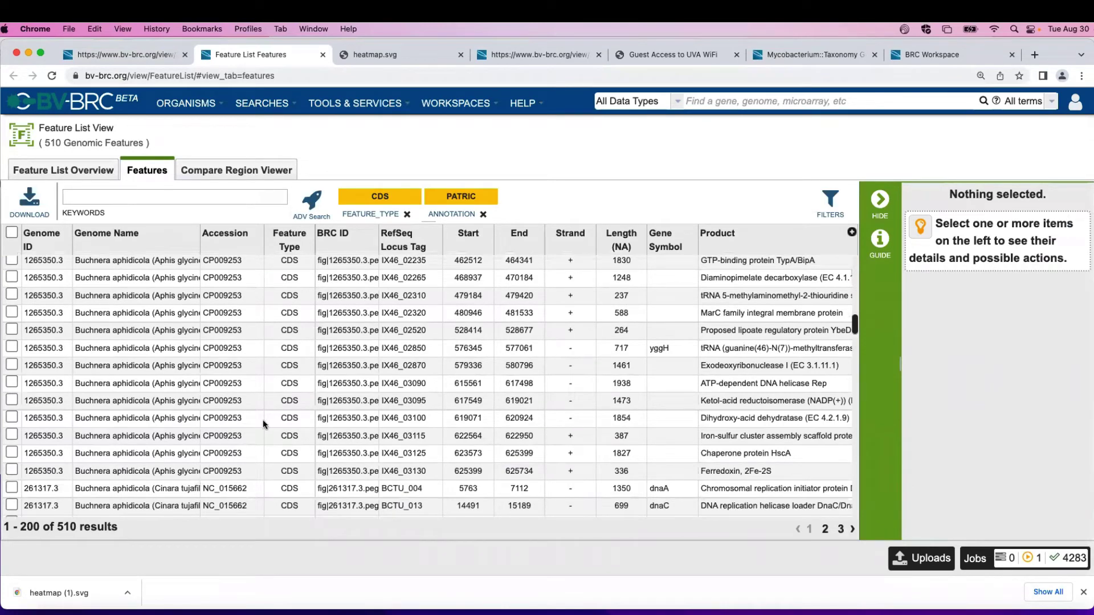
left_click(886, 203)
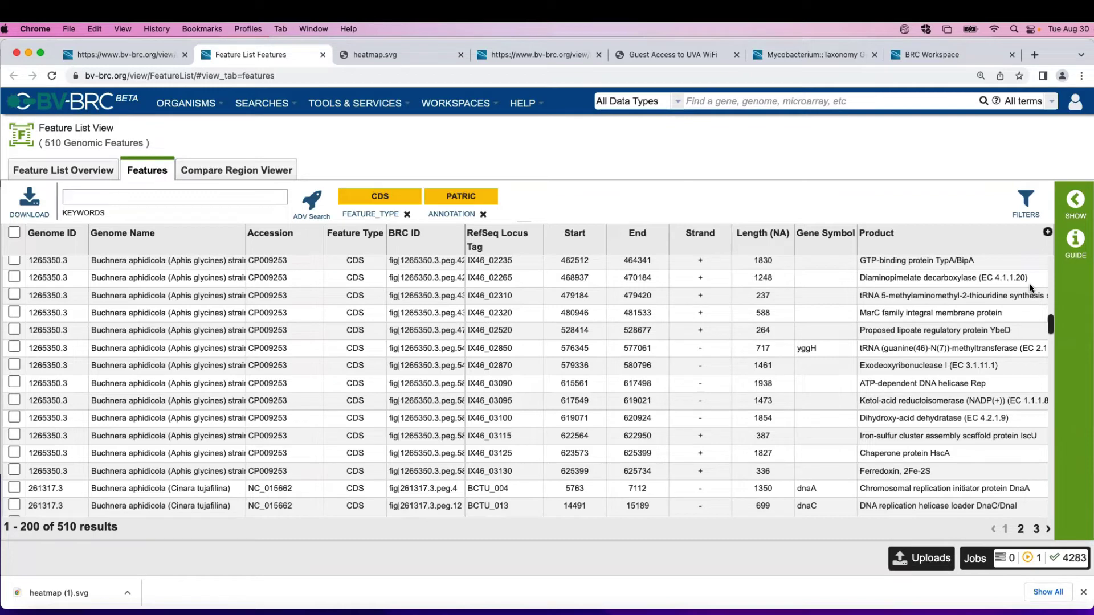
Step: Leave the heatmap for the BV-BRC Workshop workspace and open the Pathways result of Endosymbiont_Comparison in the Comparative_Systems folder
left_click(125, 55)
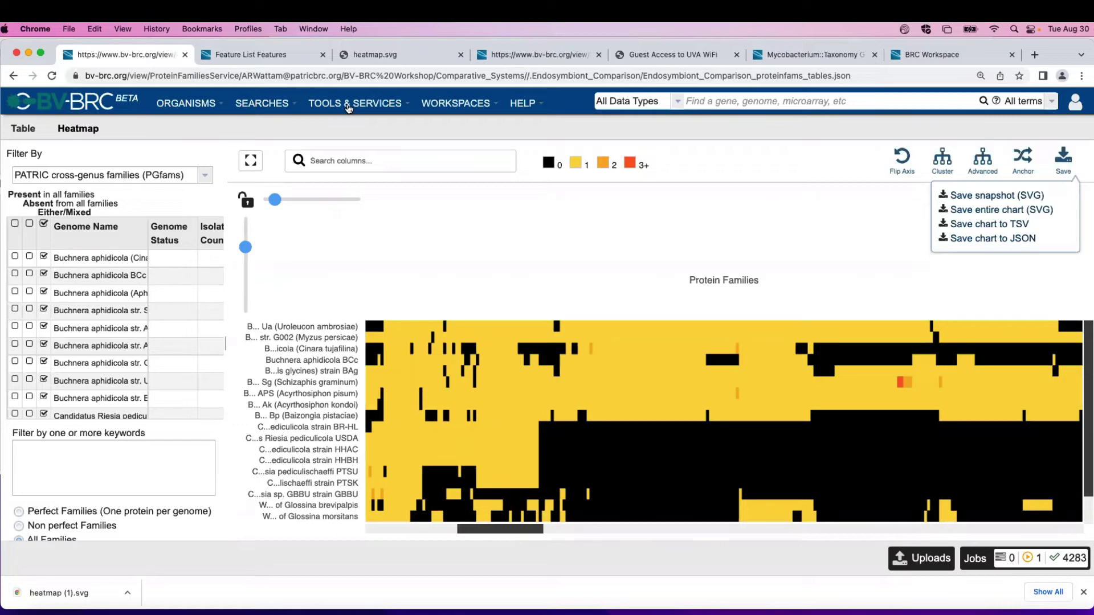
left_click(451, 100)
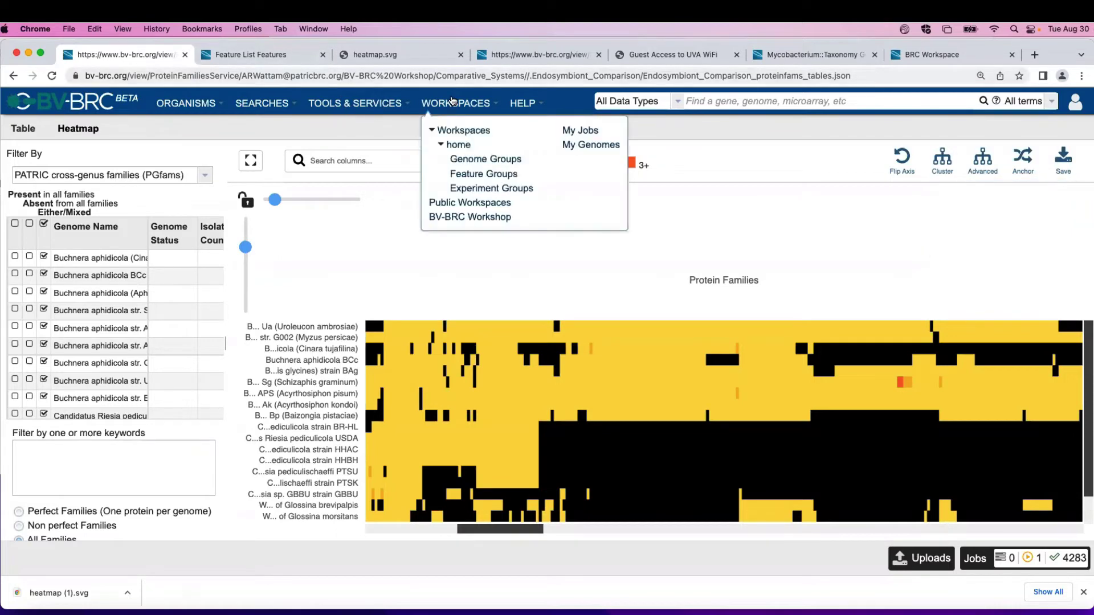
left_click(451, 216)
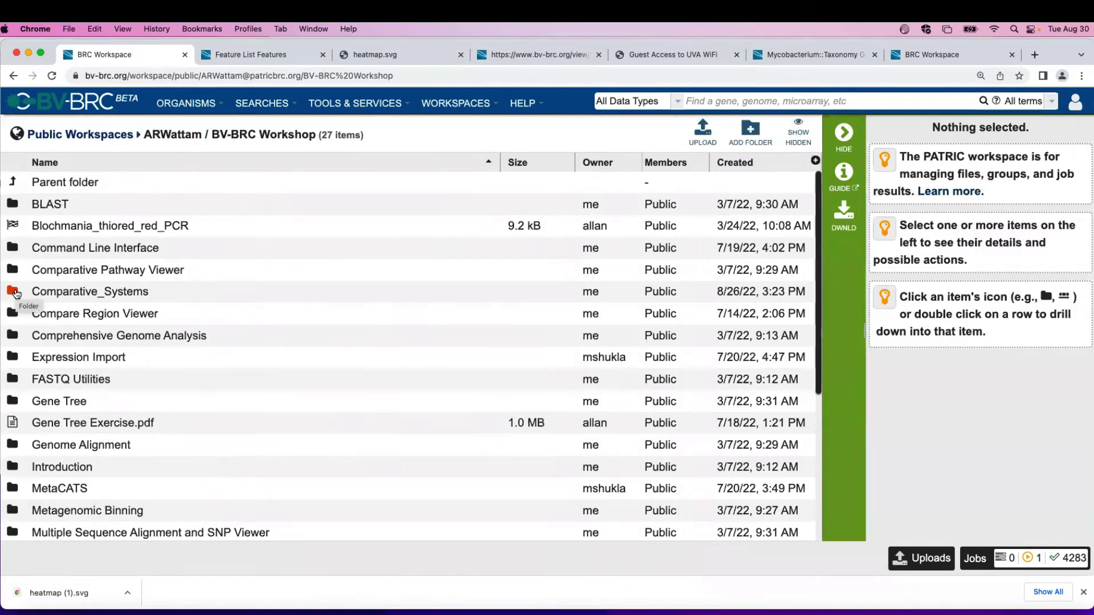
left_click(14, 292)
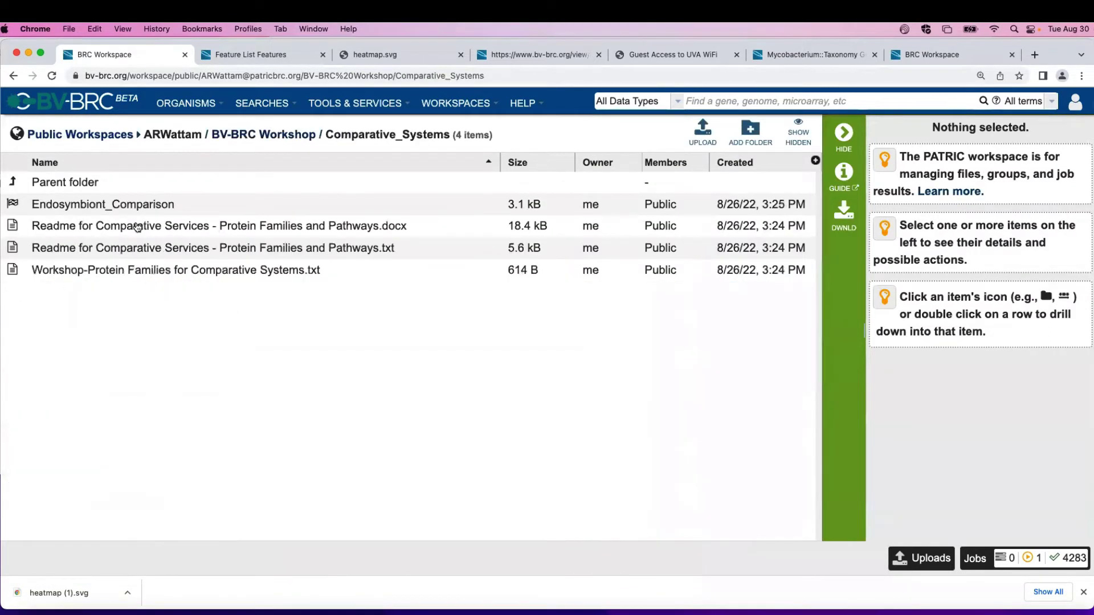
left_click(14, 204)
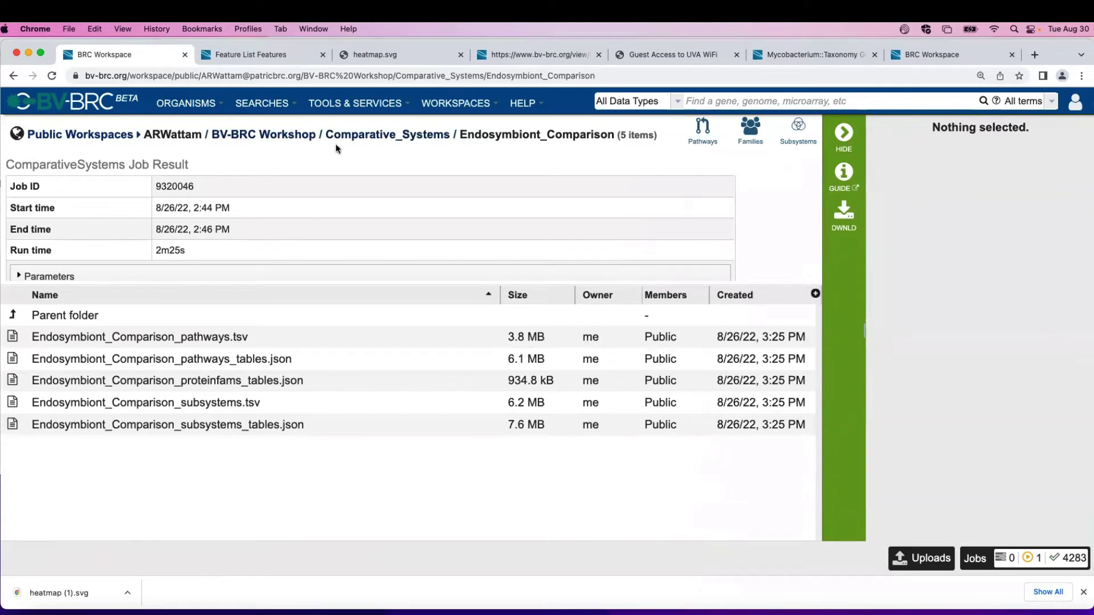
left_click(706, 137)
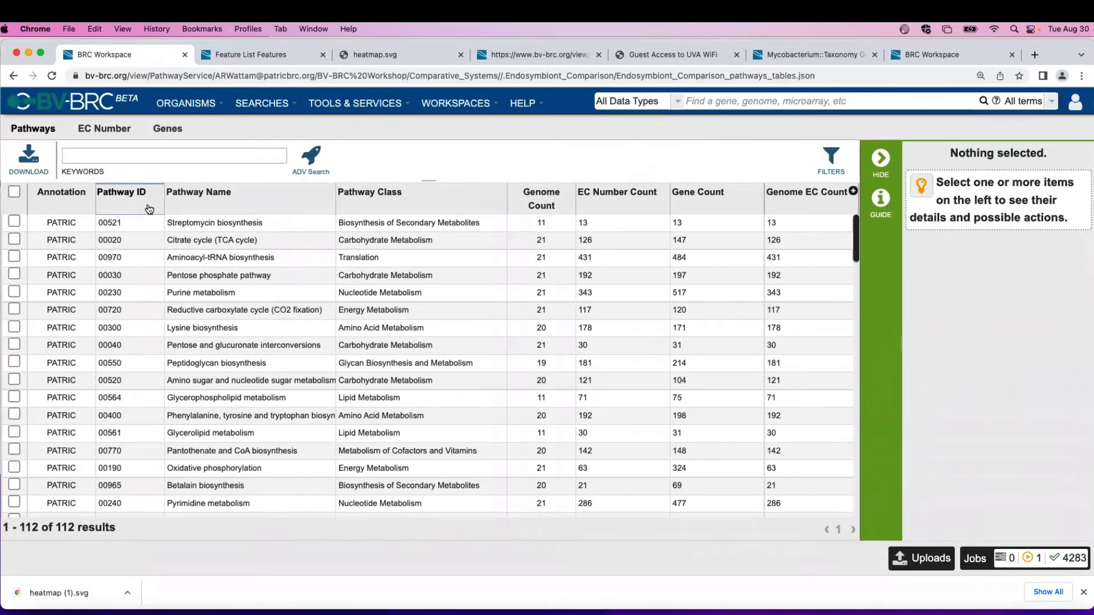
Step: Search the web for KEGG in a new browser tab and view a KEGG pathway map image
left_click(1035, 54)
type("KEGG")
key("Return")
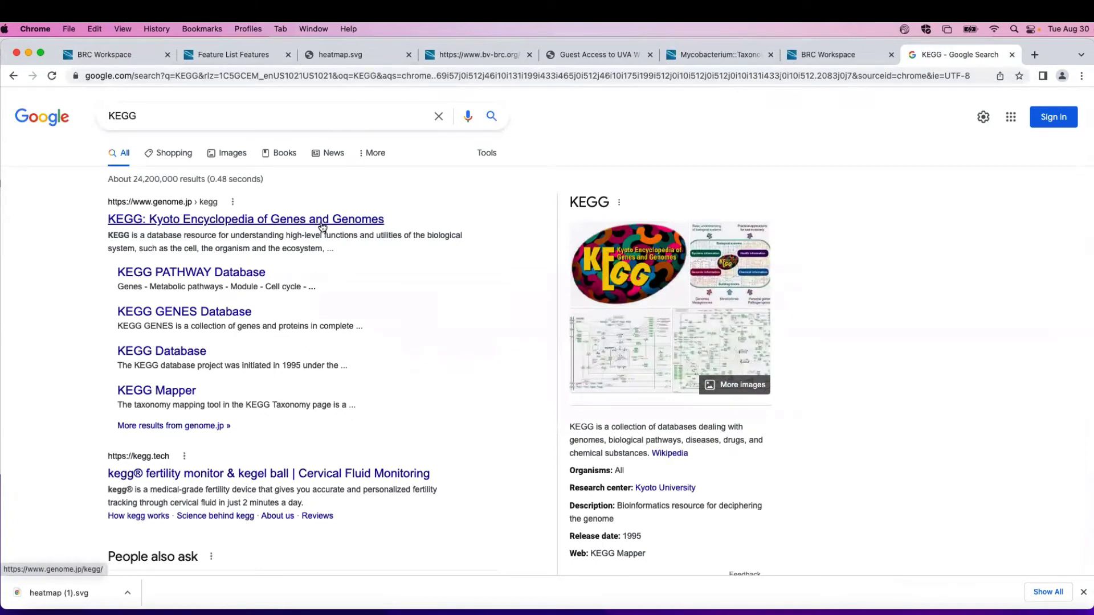
left_click(613, 347)
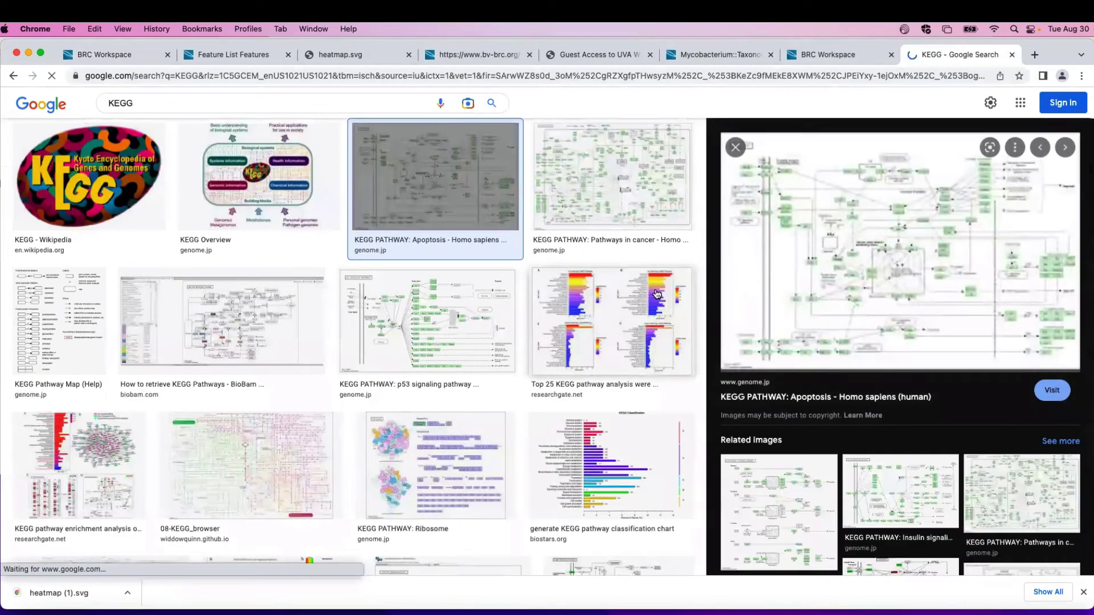
Step: Return to the pathways table, sort it by pathway name and select Histidine metabolism
left_click(106, 54)
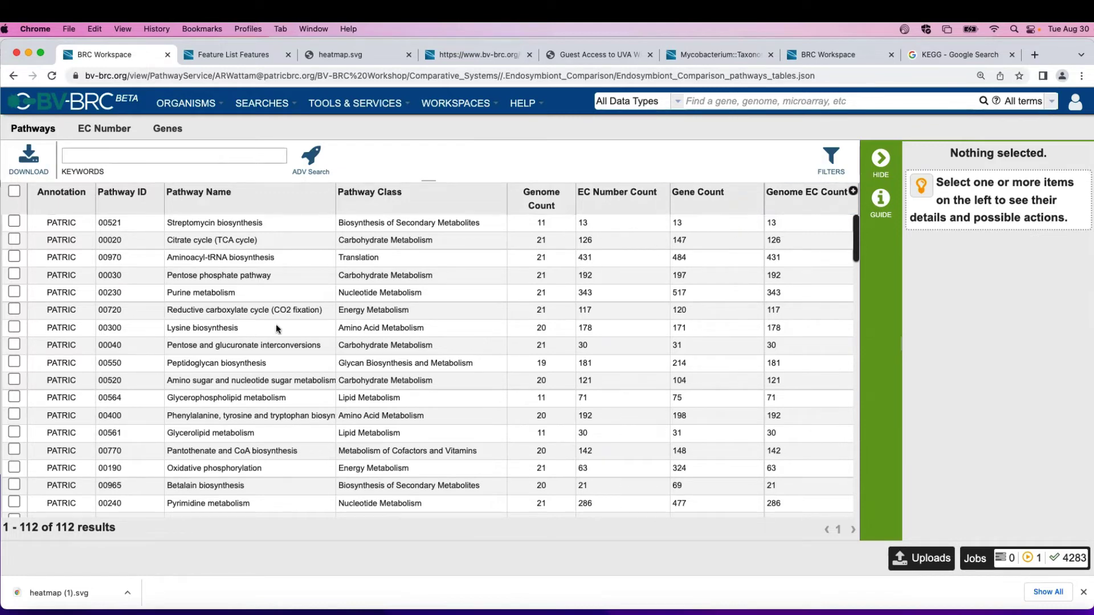
left_click(244, 202)
scroll(232, 372, "down", 3)
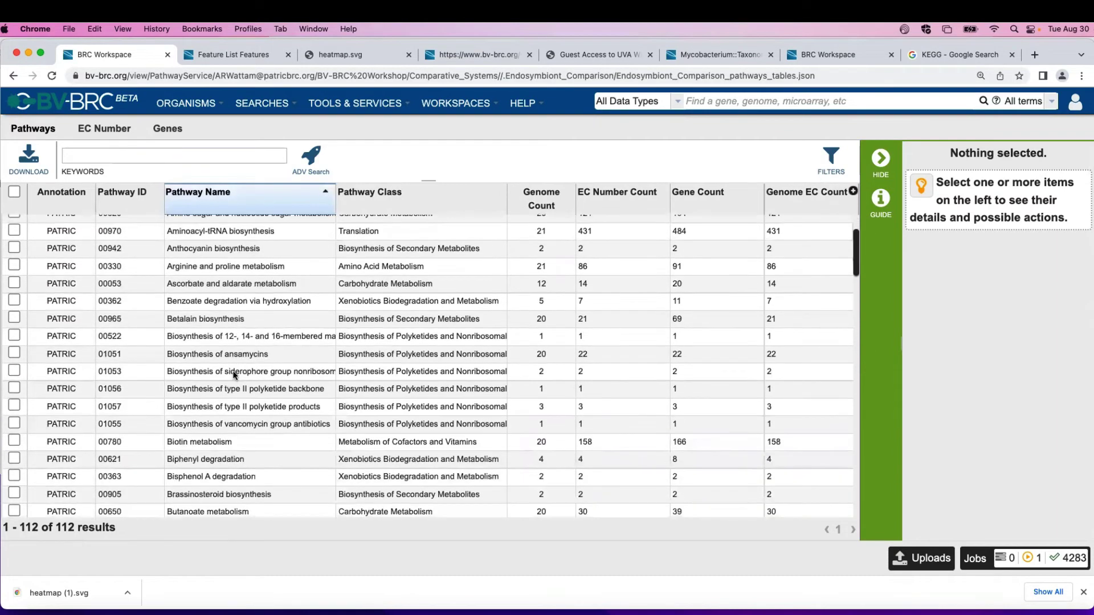
scroll(234, 374, "down", 10)
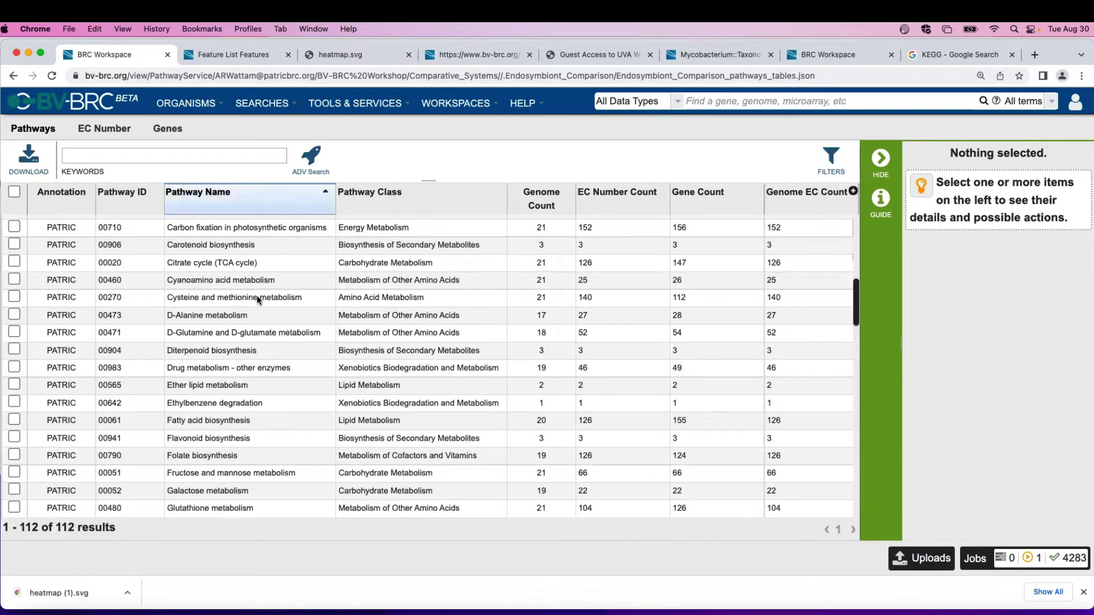
scroll(221, 332, "down", 3)
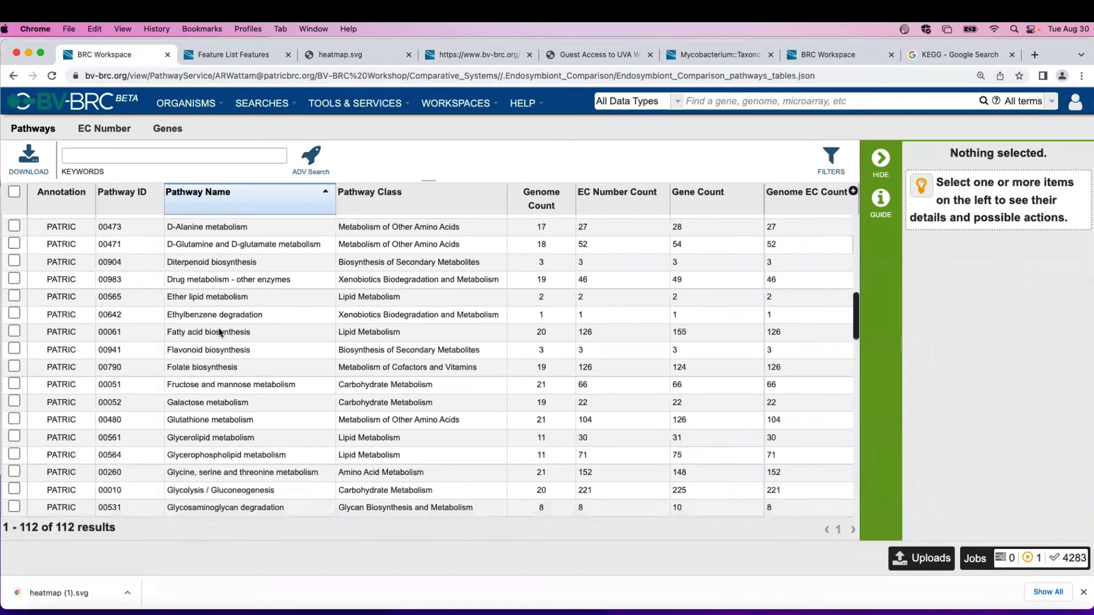
scroll(221, 332, "down", 6)
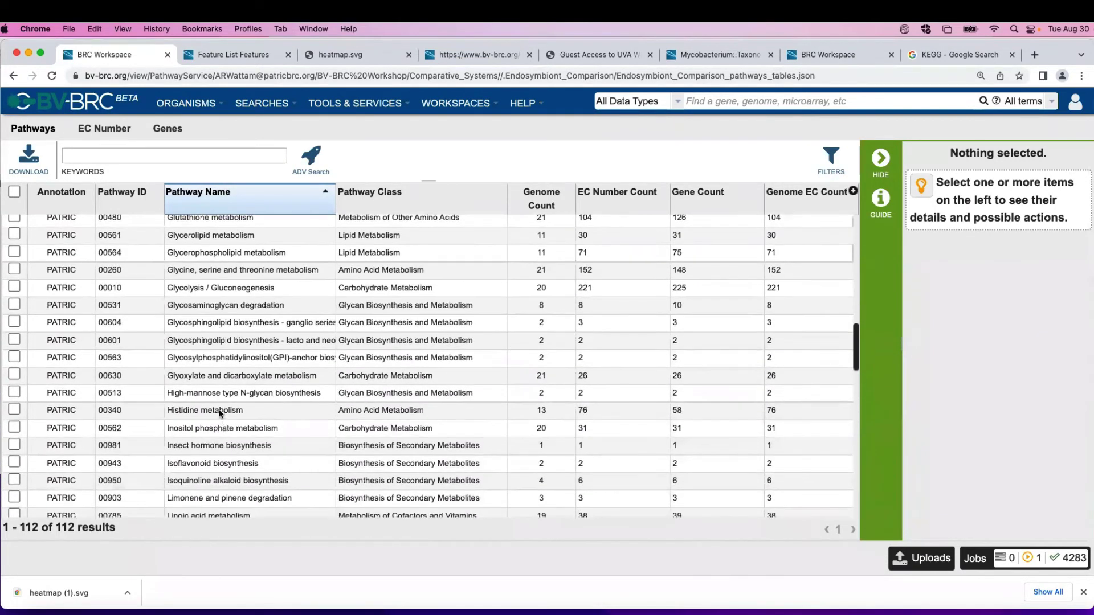
left_click(221, 412)
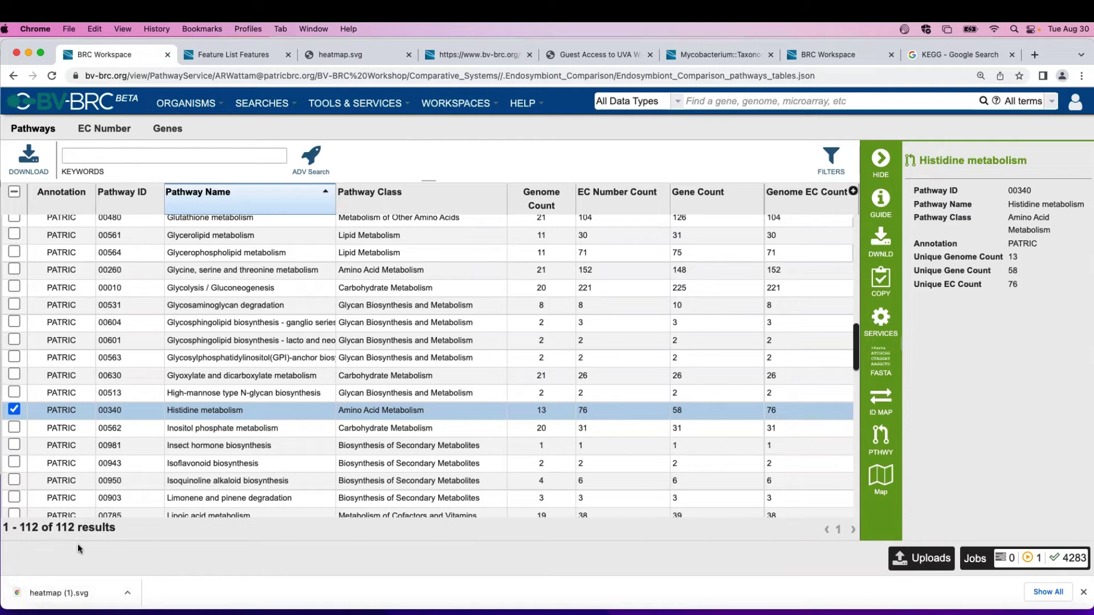
Step: Open the KEGG map of the selected Histidine metabolism pathway and check its legend
left_click(883, 481)
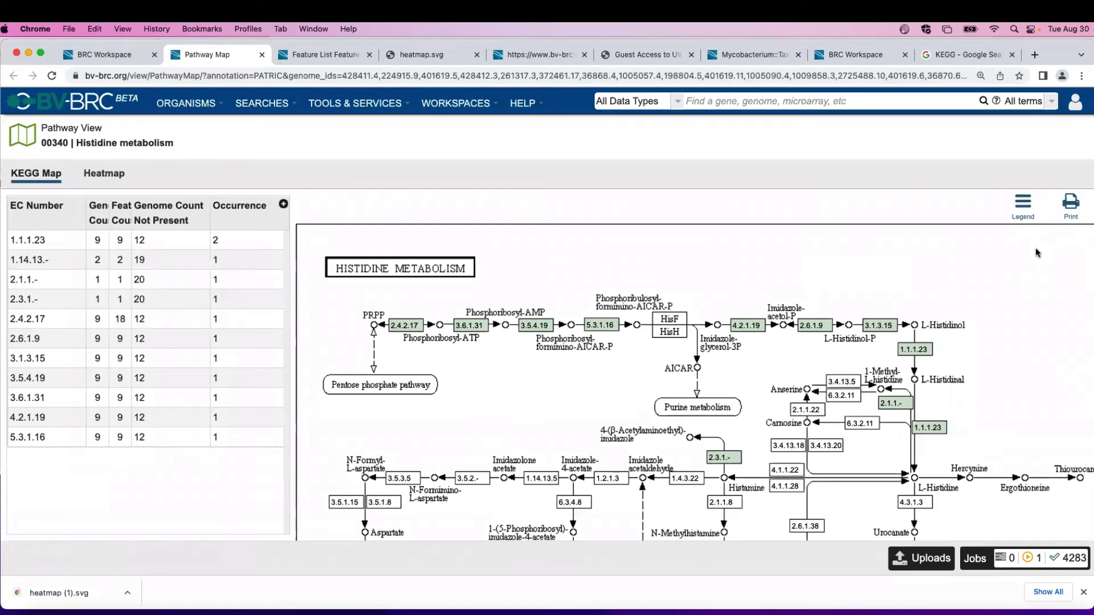
scroll(950, 246, "down", 5)
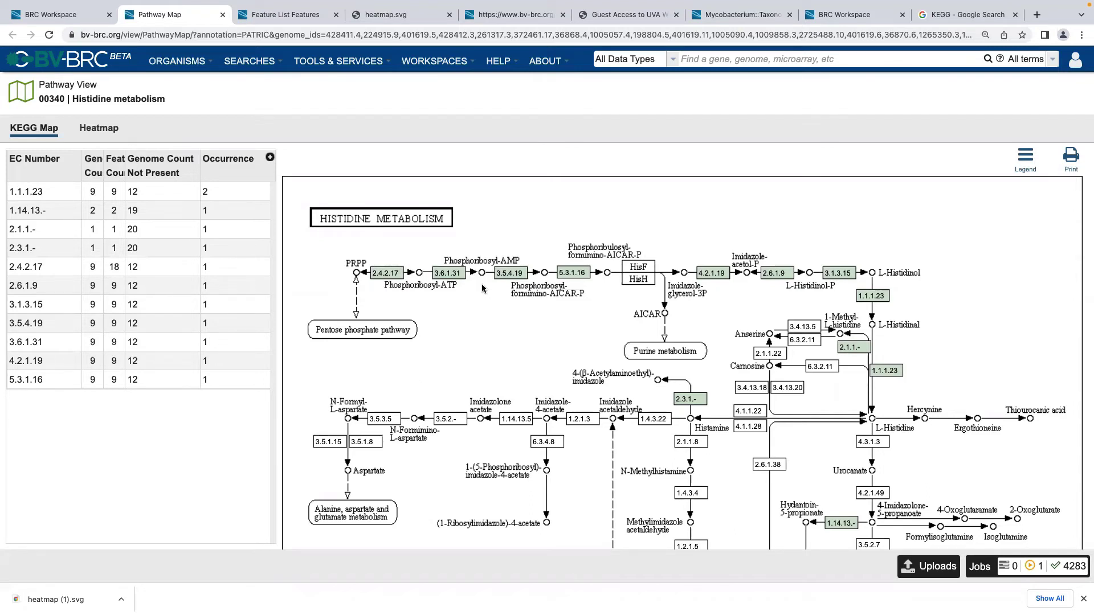
left_click(1020, 168)
left_click(1025, 167)
Step: Widen the Genome Count and Feature Count columns of the EC number table so their headings are readable
left_click_drag(103, 162, 139, 159)
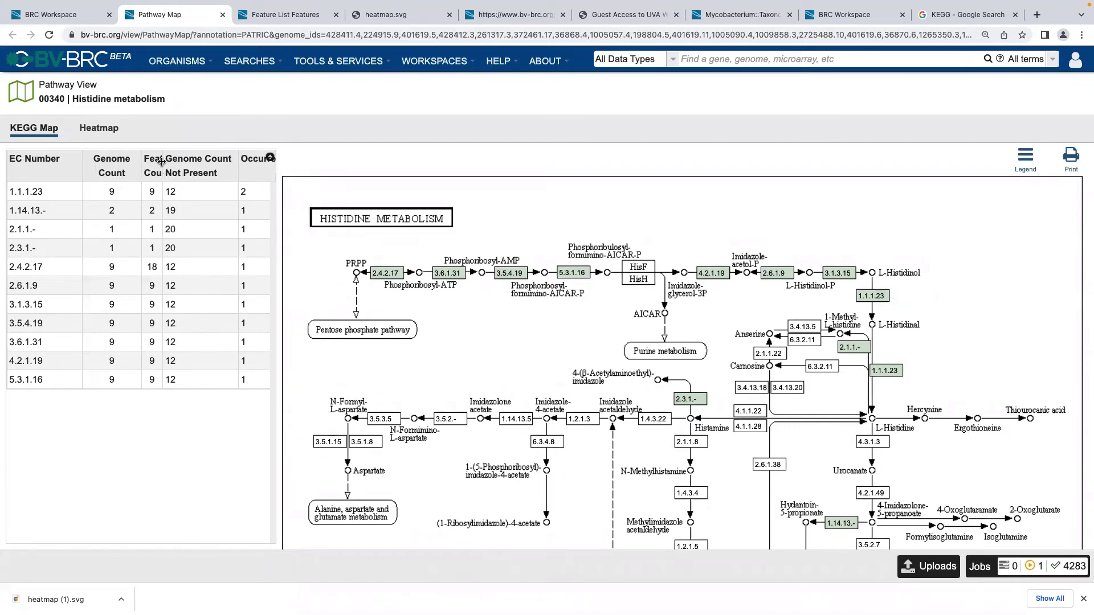
mouse_move(162, 161)
left_mouse_down()
mouse_move(133, 161)
mouse_move(167, 163)
left_mouse_up()
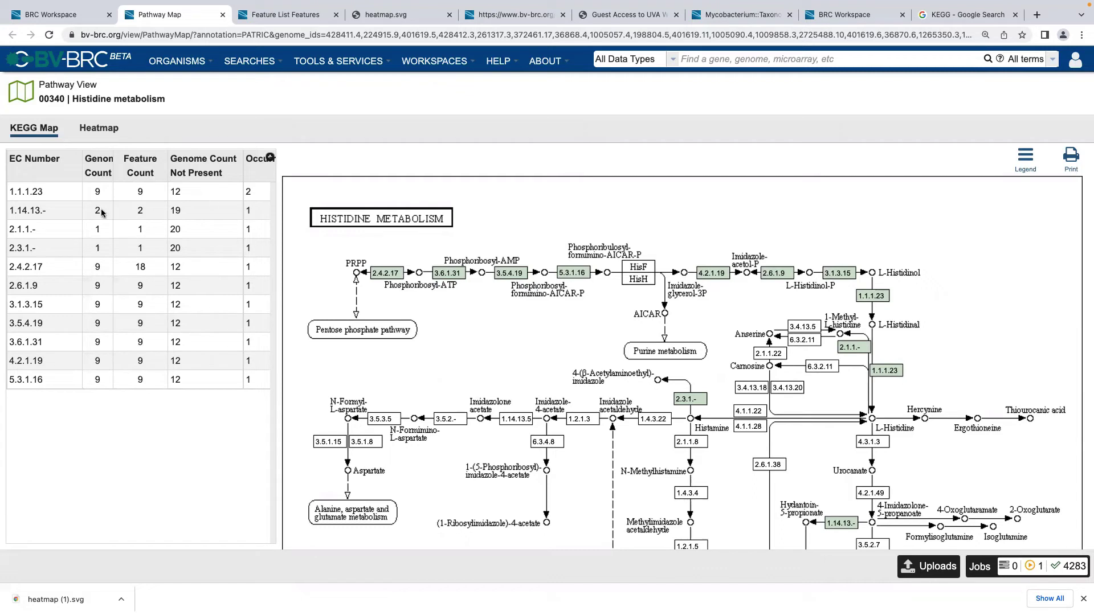
Step: Highlight EC number 1.1.1.23 on the KEGG map and switch to the pathway's heatmap view
left_click(55, 197)
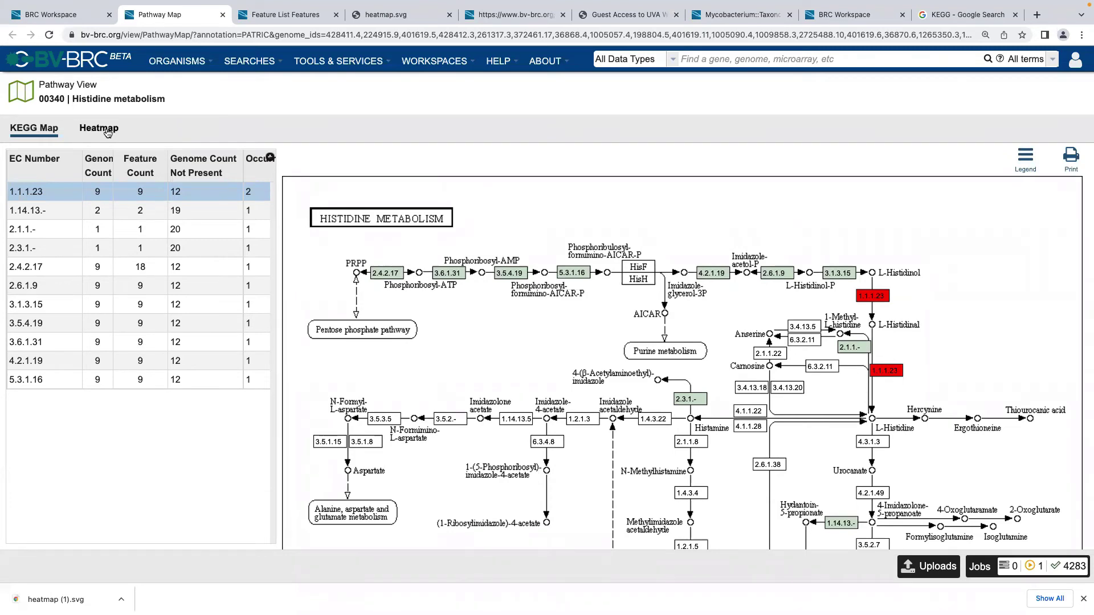
left_click(107, 132)
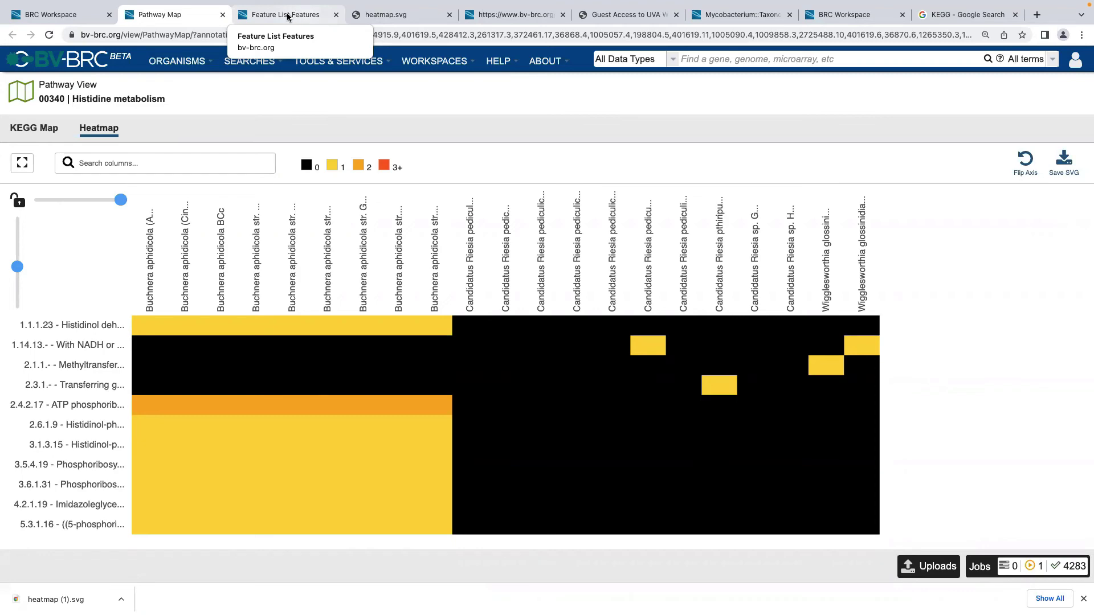
Step: Return to the feature list, open the feature page of Diaminopimelate decarboxylase (EC 4.1.1.20) and review its overview
left_click(288, 15)
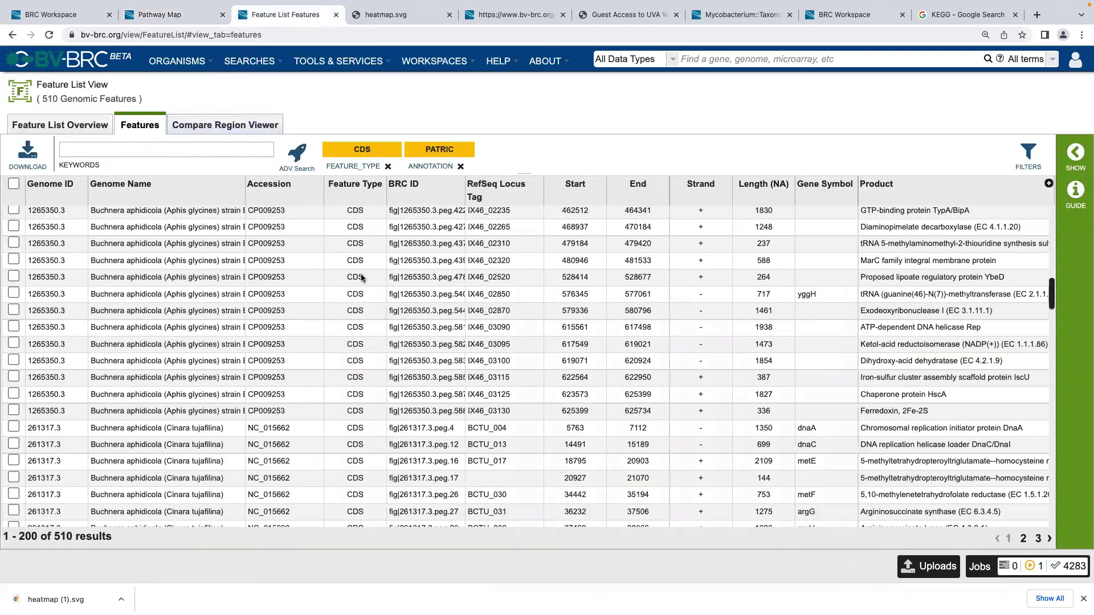
left_click(882, 231)
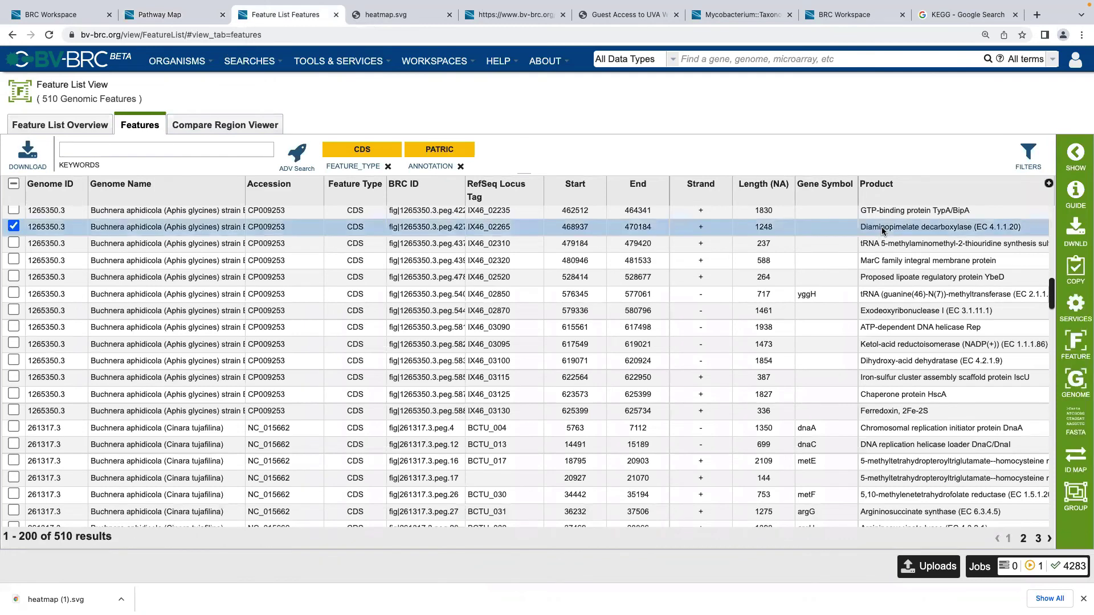
left_click(1076, 344)
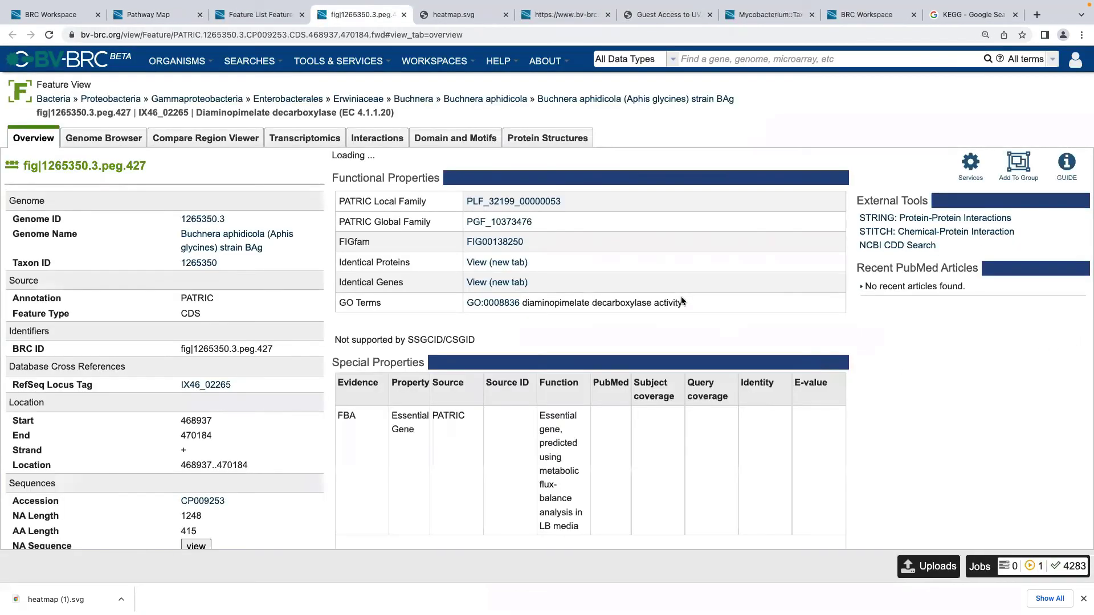
scroll(681, 296, "down", 3)
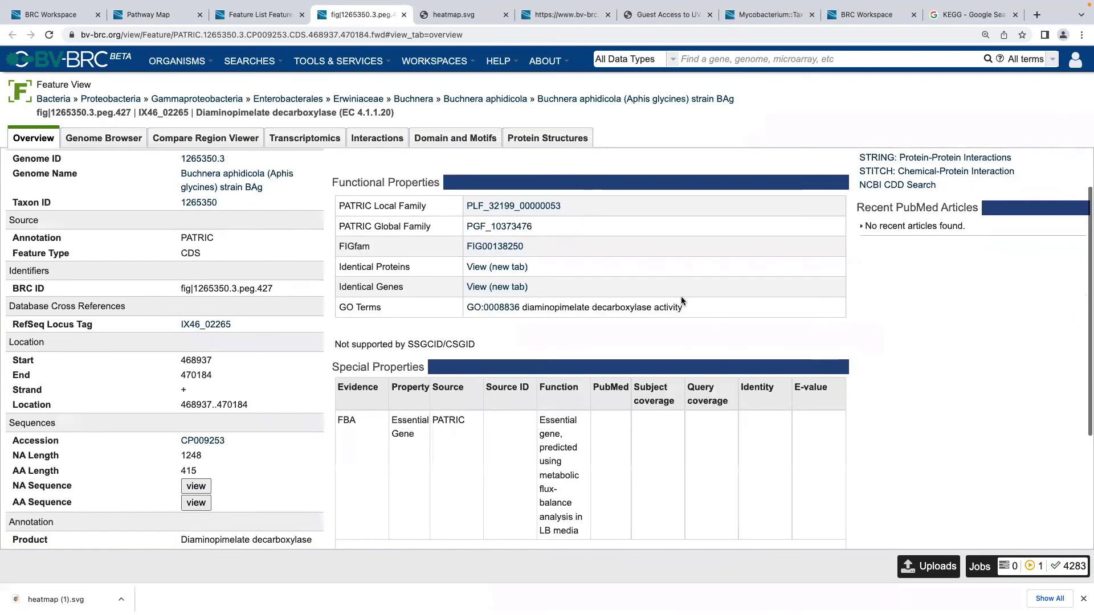
scroll(681, 297, "down", 1)
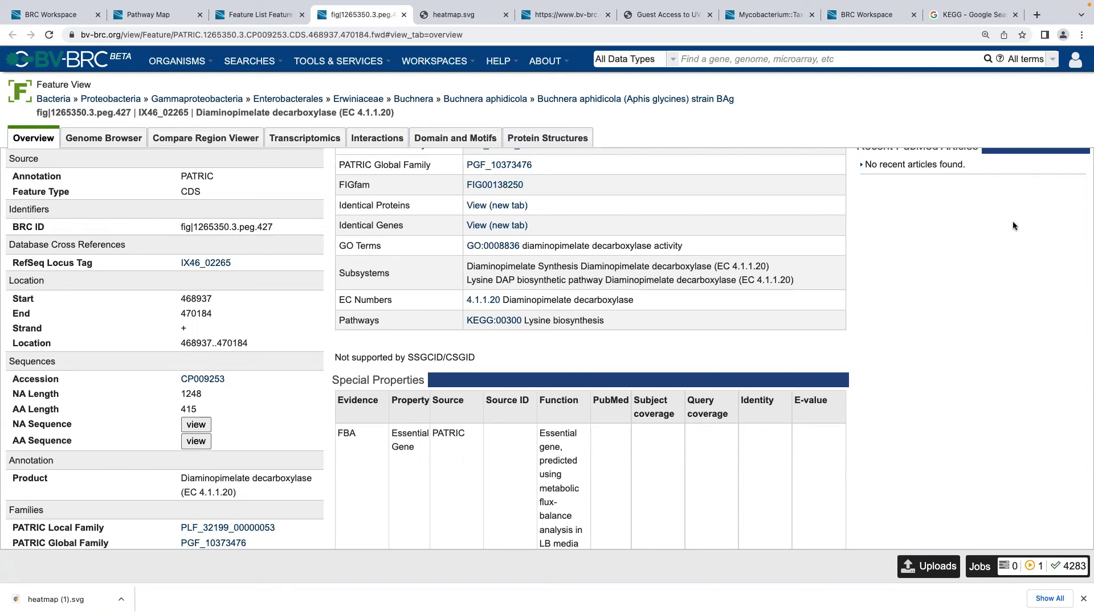
Step: Filter the job list to failed jobs and open an issue report for the most recent failed TaxonomicClassification job
left_click(976, 571)
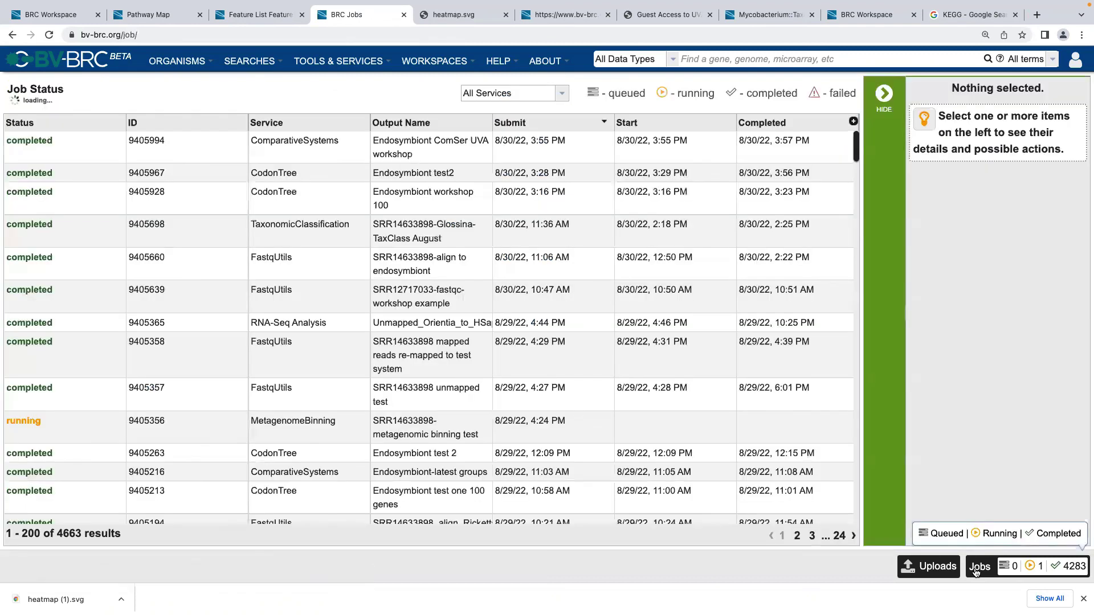
scroll(354, 409, "down", 2)
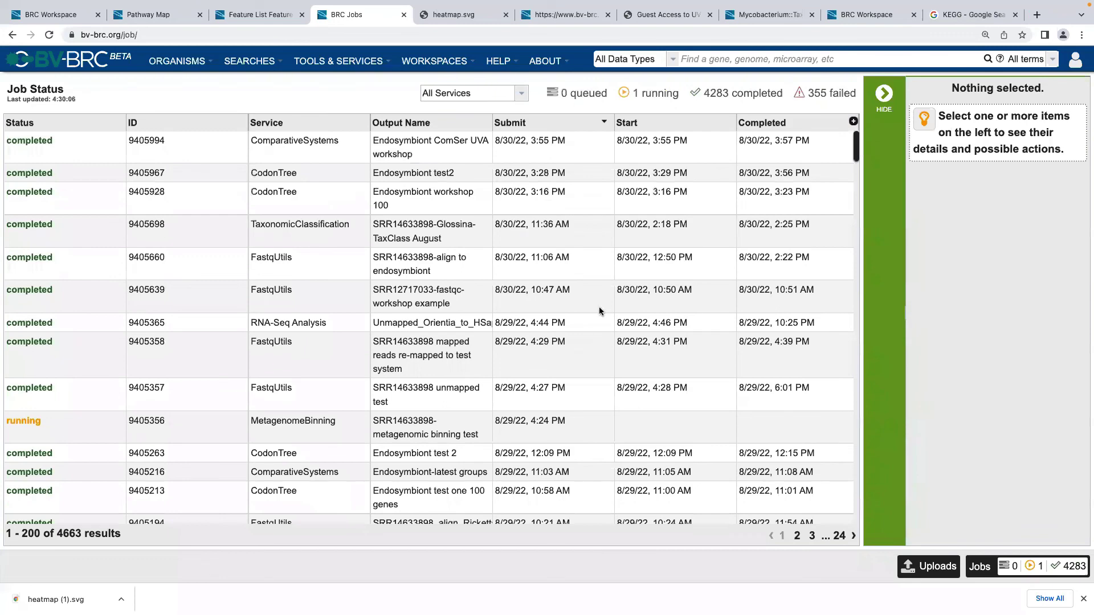
left_click(825, 93)
left_click(449, 151)
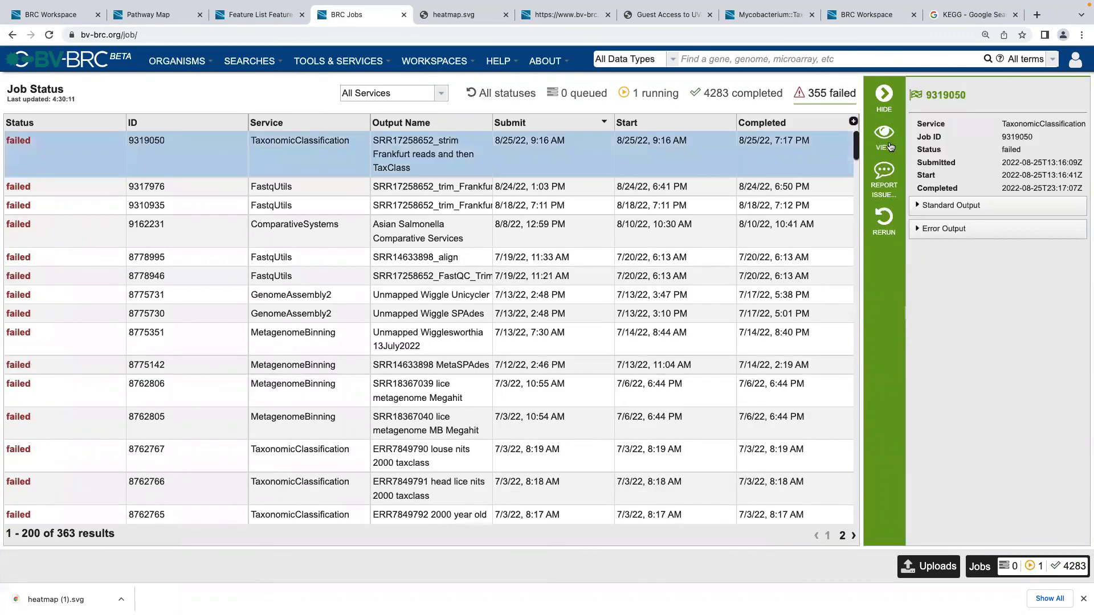
left_click(885, 178)
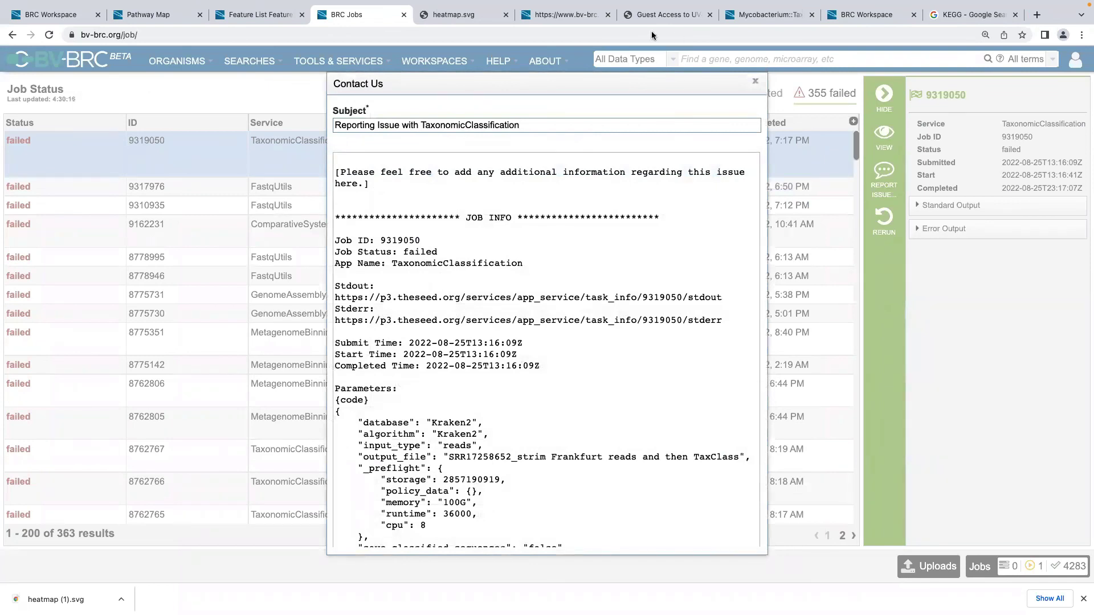
mouse_move(595, 5)
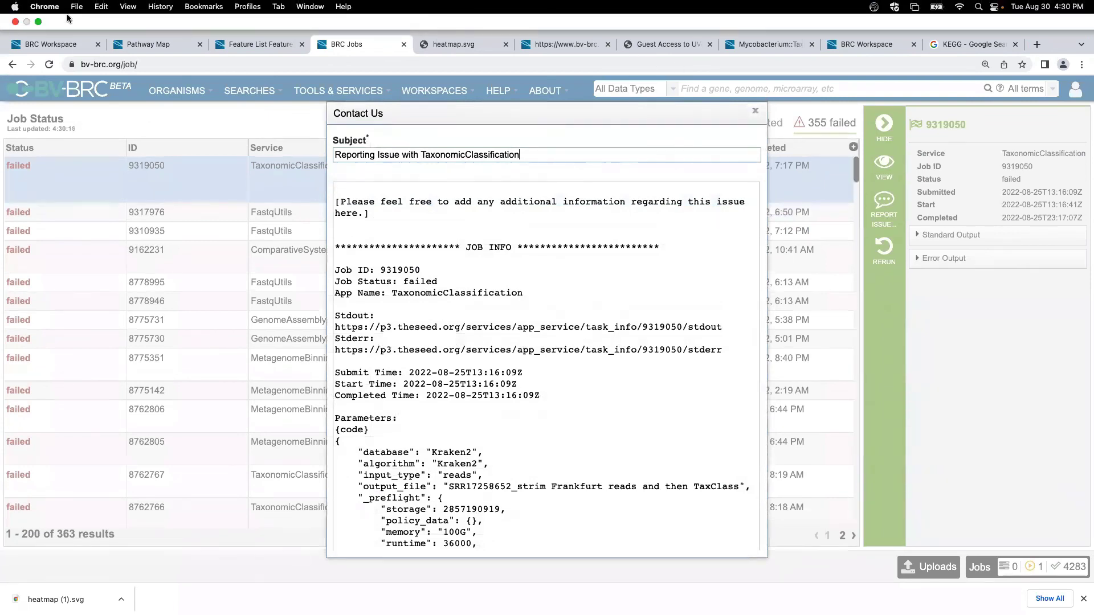
Step: Go back to the pathways table, open the general Contact Us form and place the cursor in its subject field
left_click(61, 44)
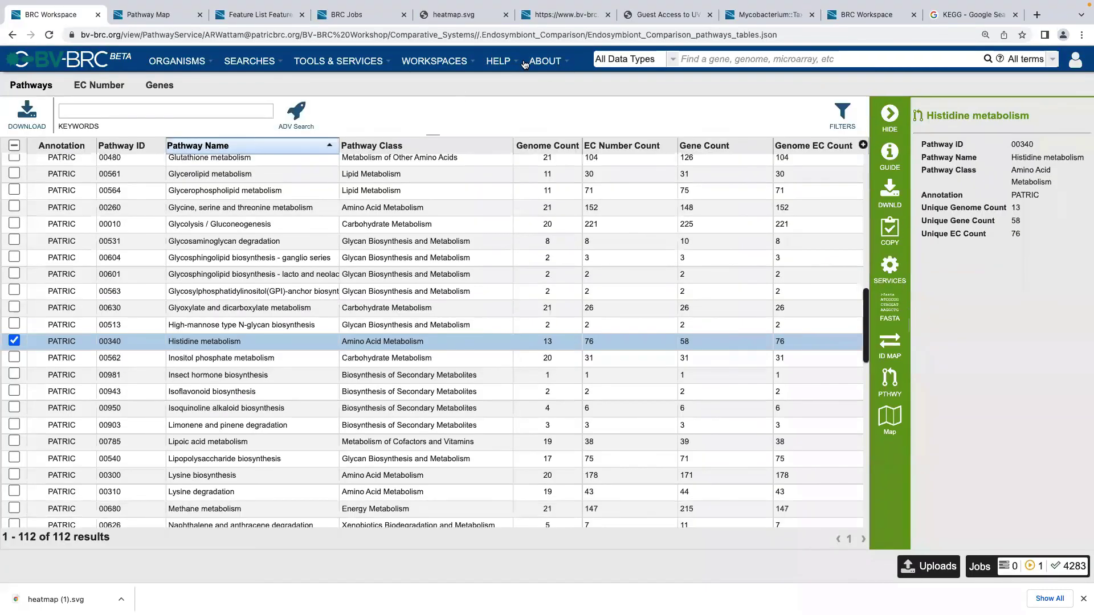
left_click(507, 64)
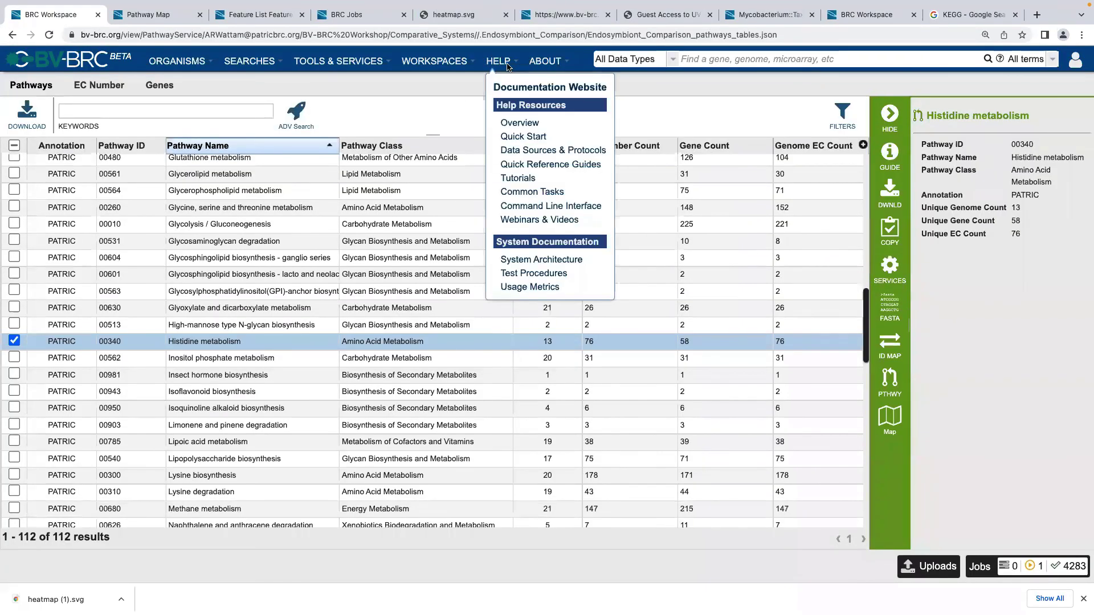
left_click(545, 63)
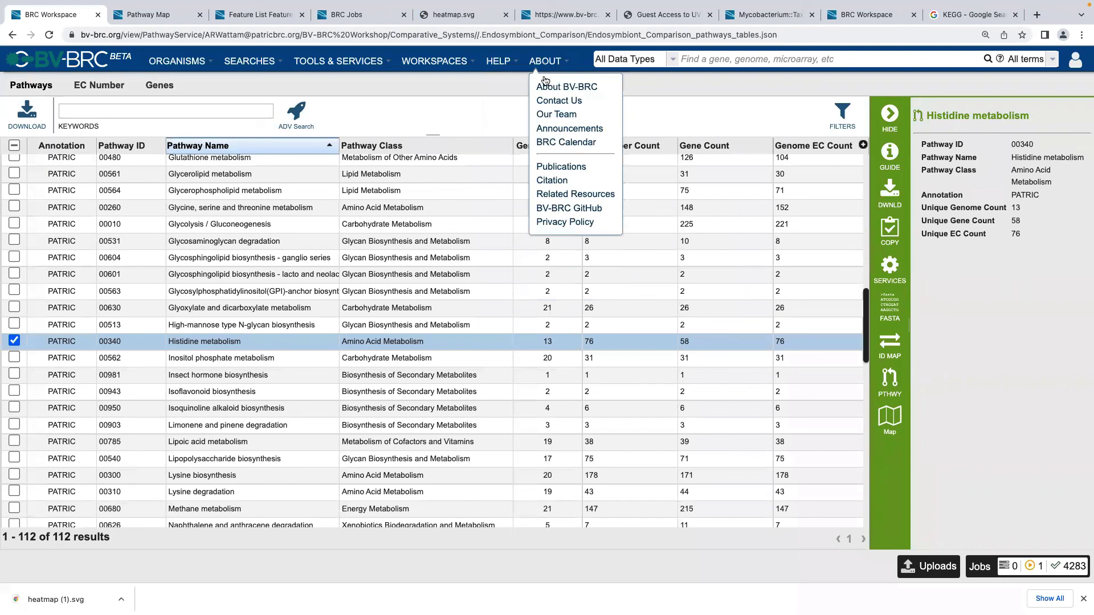
left_click(559, 101)
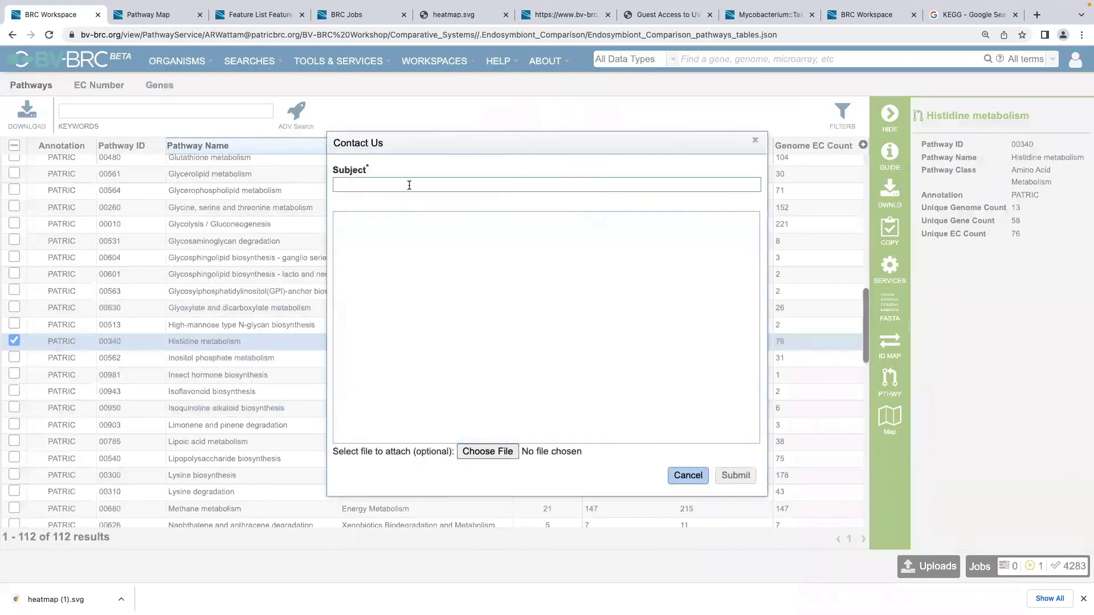
left_click(411, 184)
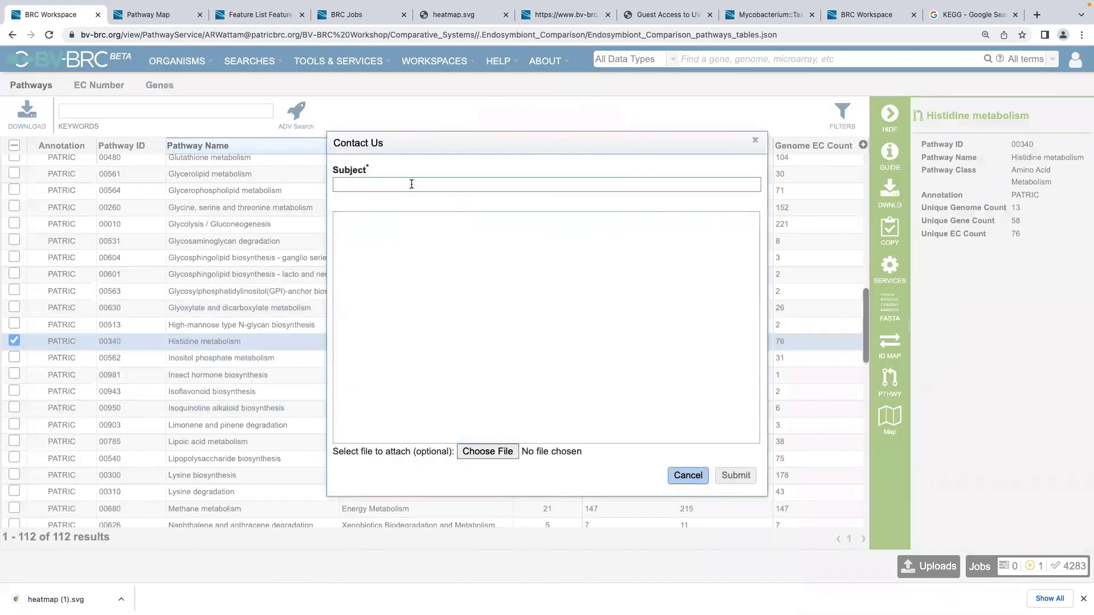